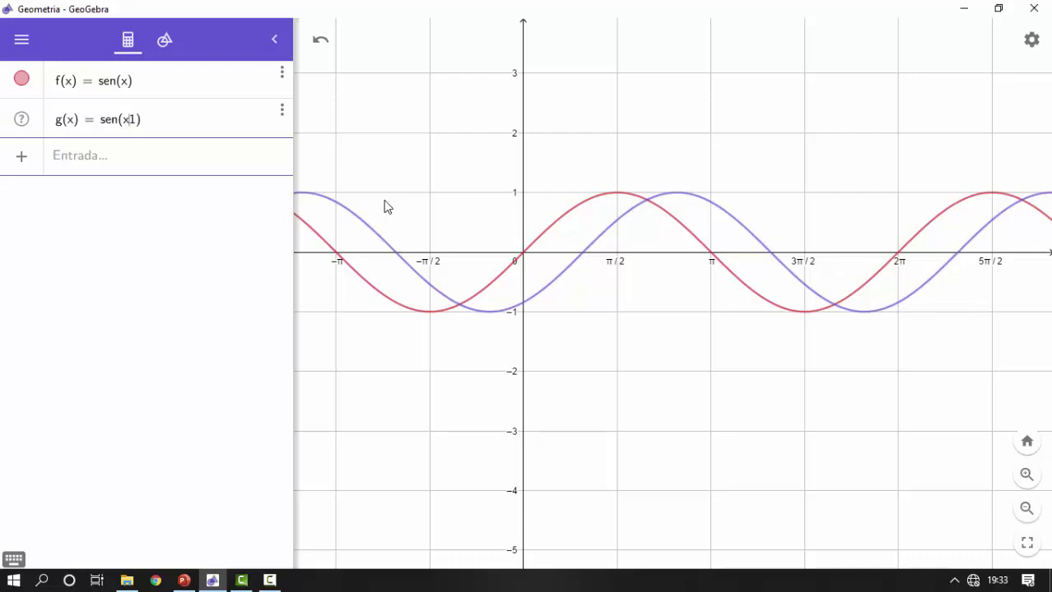
Graph g(x) as sen(x + 1), and change its definition to sen(x + 2).
{"action": "type", "text": "+"}
{"action": "key", "text": "Return"}
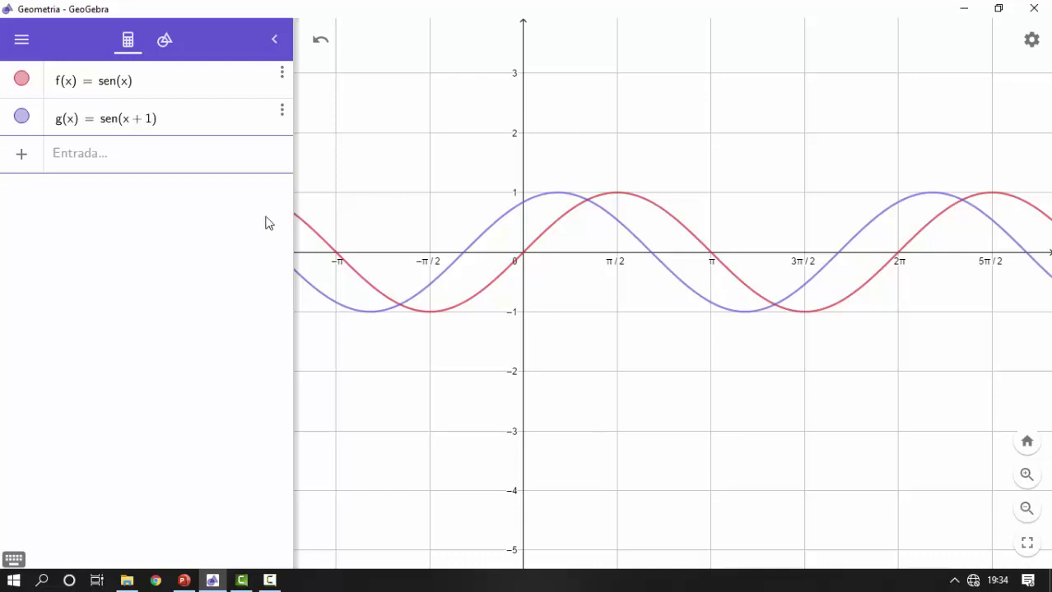
{"action": "left_click", "coordinate": [151, 124]}
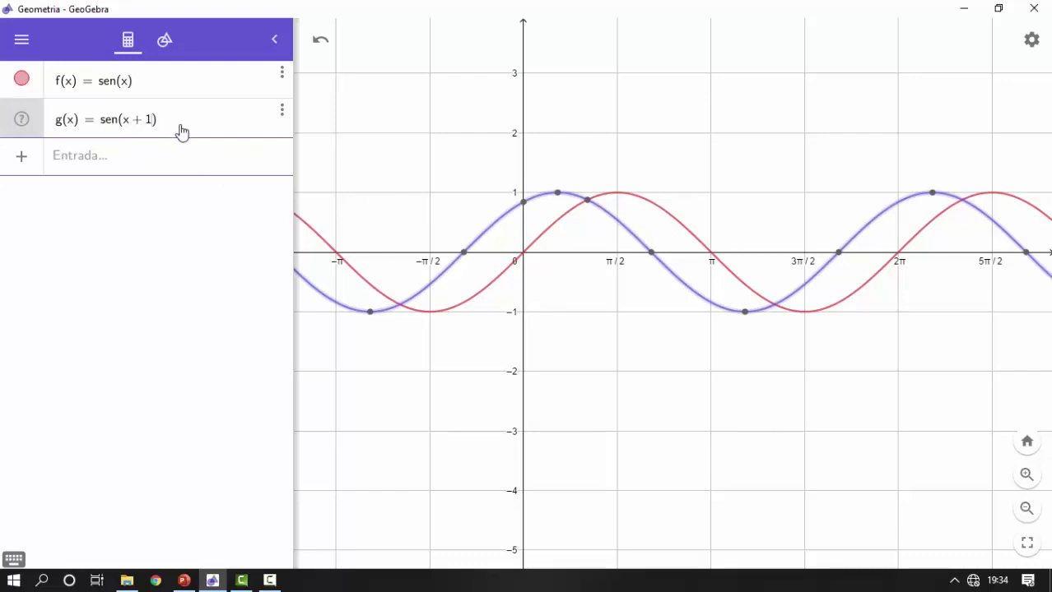
{"action": "key", "text": "BackSpace"}
{"action": "type", "text": "2"}
{"action": "key", "text": "Return"}
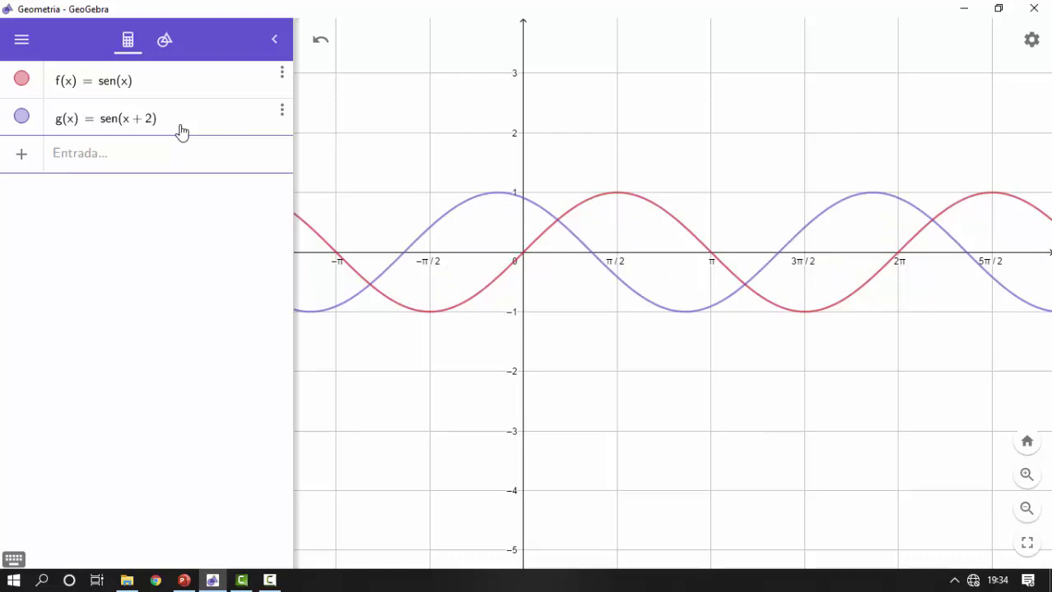
Try to add h(x) = sen(x + 1) from a copy of g(x), and delete the new entry.
{"action": "left_click_drag", "start_coordinate": [169, 117], "coordinate": [2, 128]}
{"action": "key", "text": "ctrl+c"}
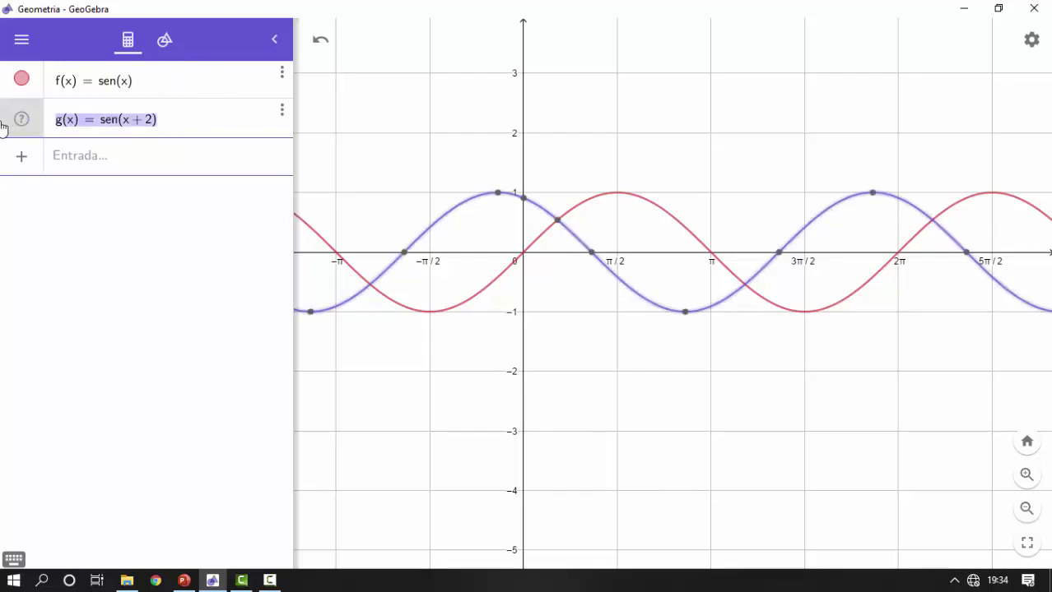
{"action": "left_click", "coordinate": [107, 154]}
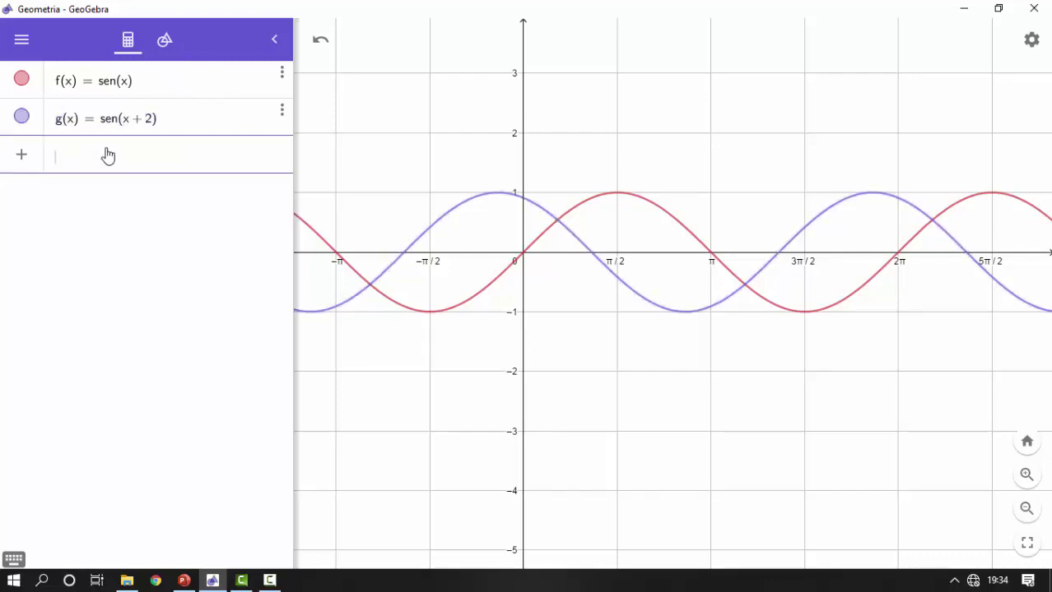
{"action": "key", "text": "ctrl+v"}
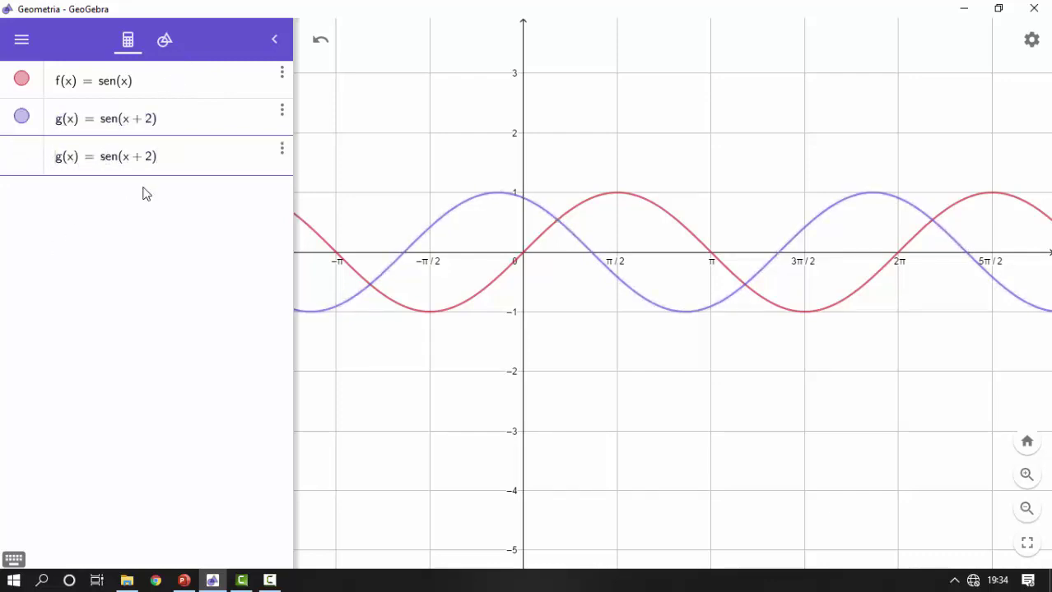
{"action": "type", "text": "h"}
{"action": "key", "text": "Delete"}
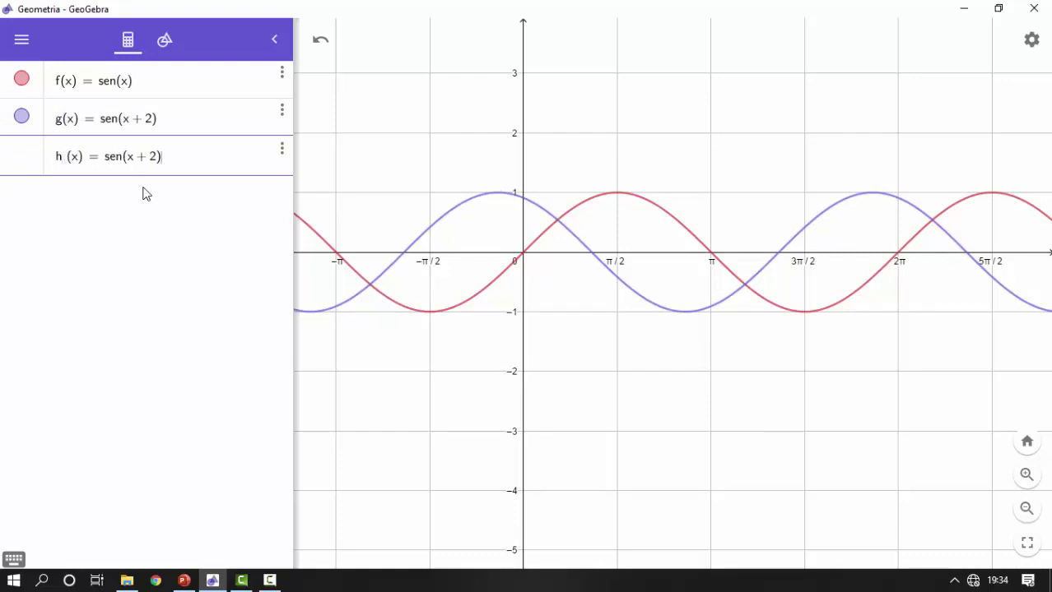
{"action": "key", "text": "BackSpace"}
{"action": "type", "text": "1"}
{"action": "key", "text": "Return"}
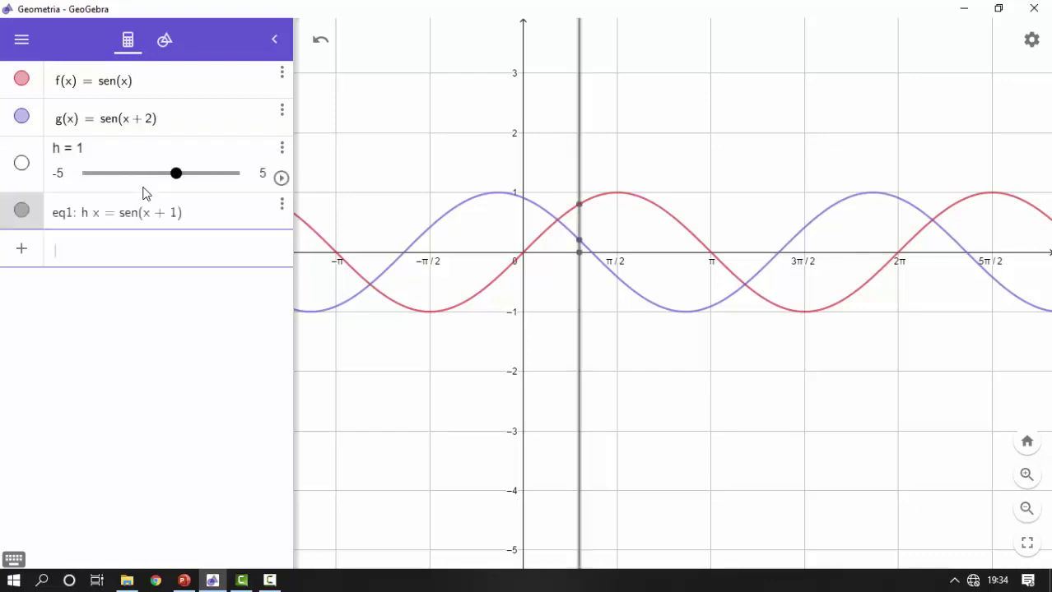
{"action": "left_click", "coordinate": [282, 149]}
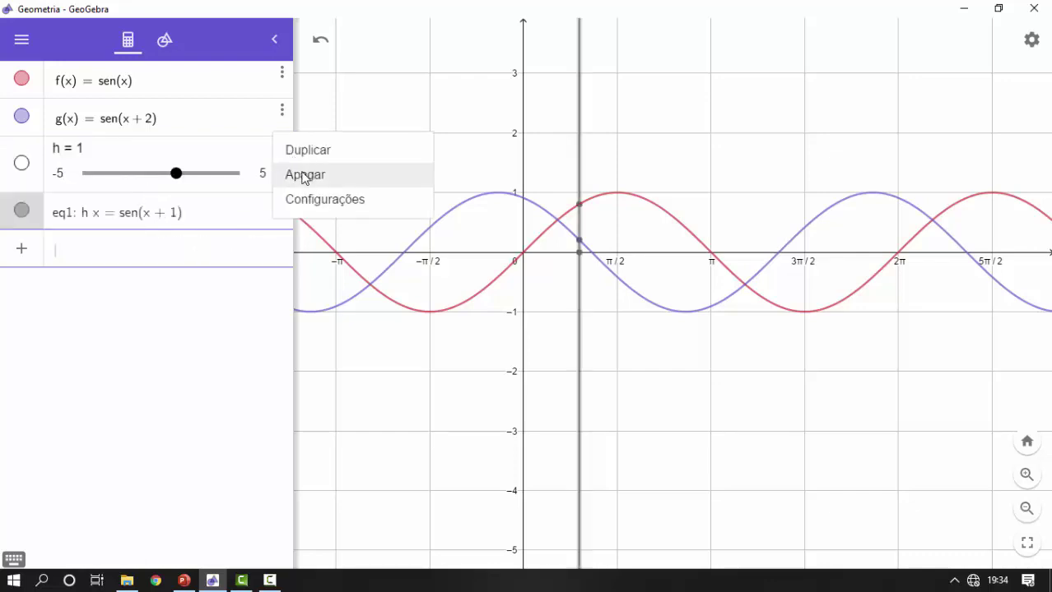
{"action": "left_click", "coordinate": [304, 176]}
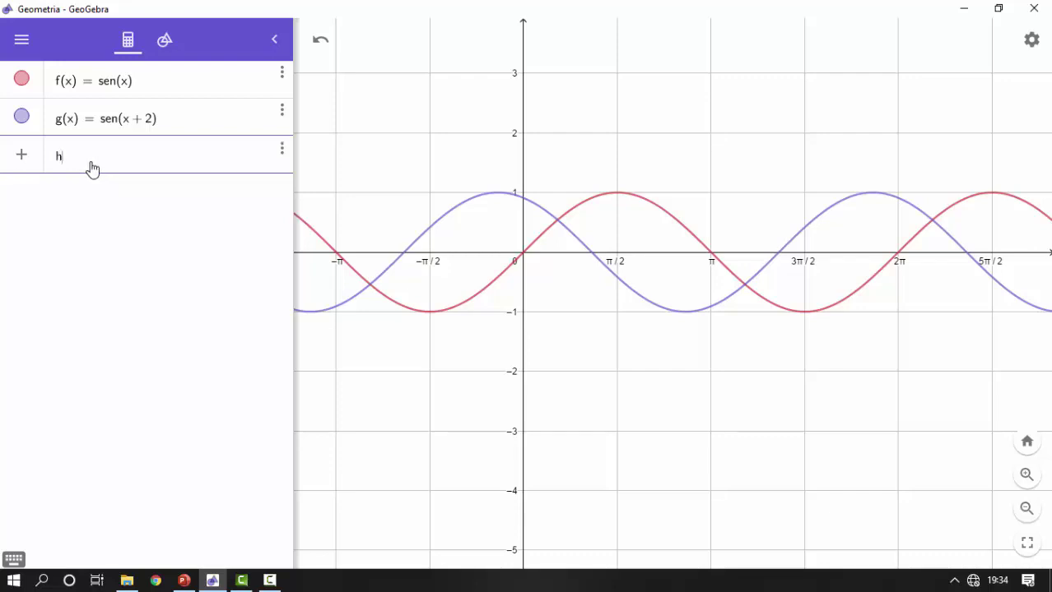
Add a third function, h(x) = sen(x + 4), to the graph.
{"action": "type", "text": "(X"}
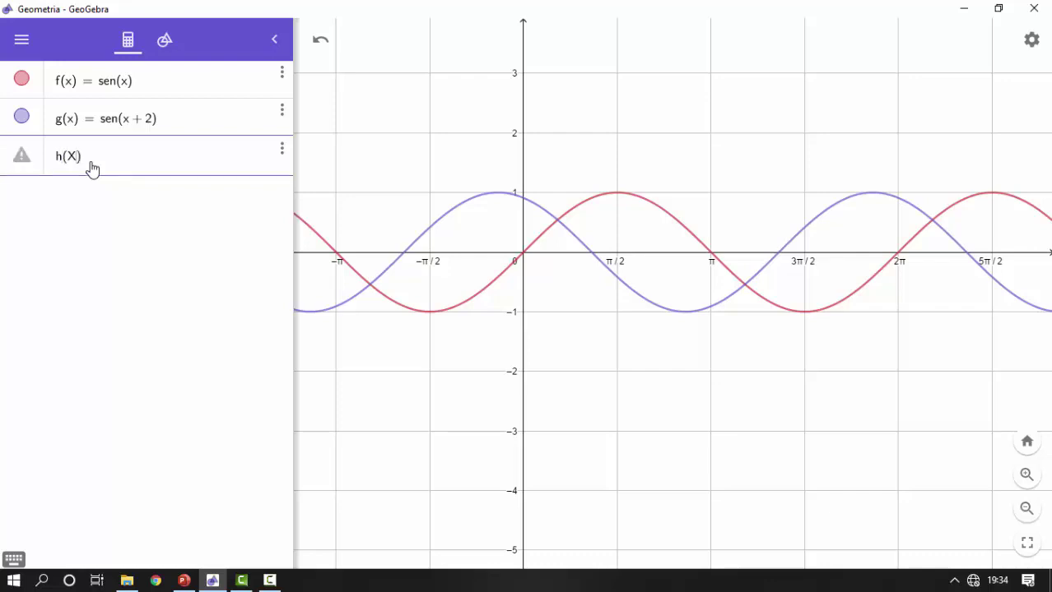
{"action": "key", "text": "BackSpace"}
{"action": "type", "text": "en("}
{"action": "type", "text": "x + 4"}
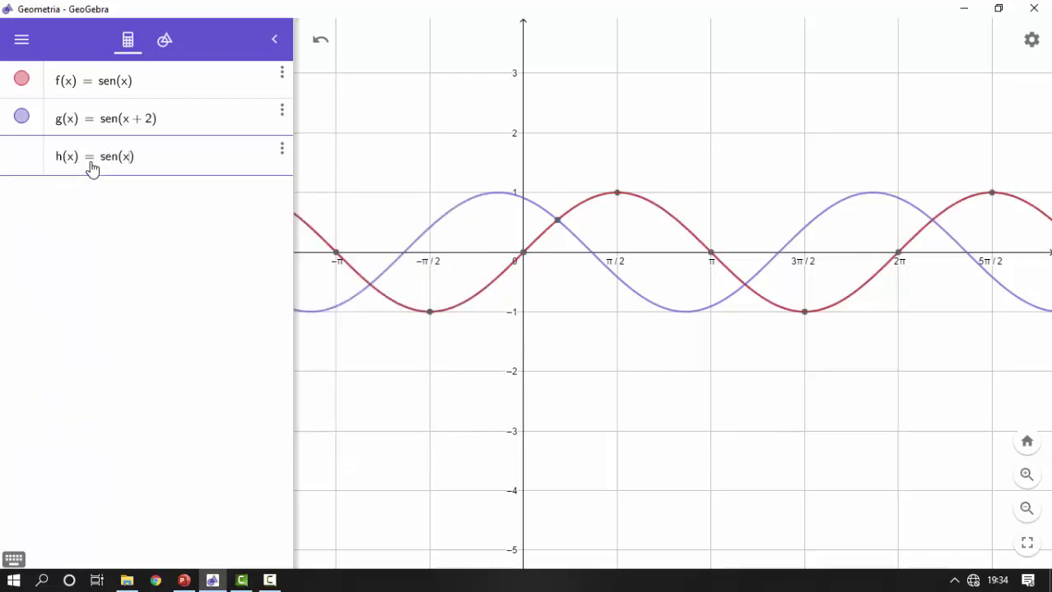
{"action": "key", "text": "Return"}
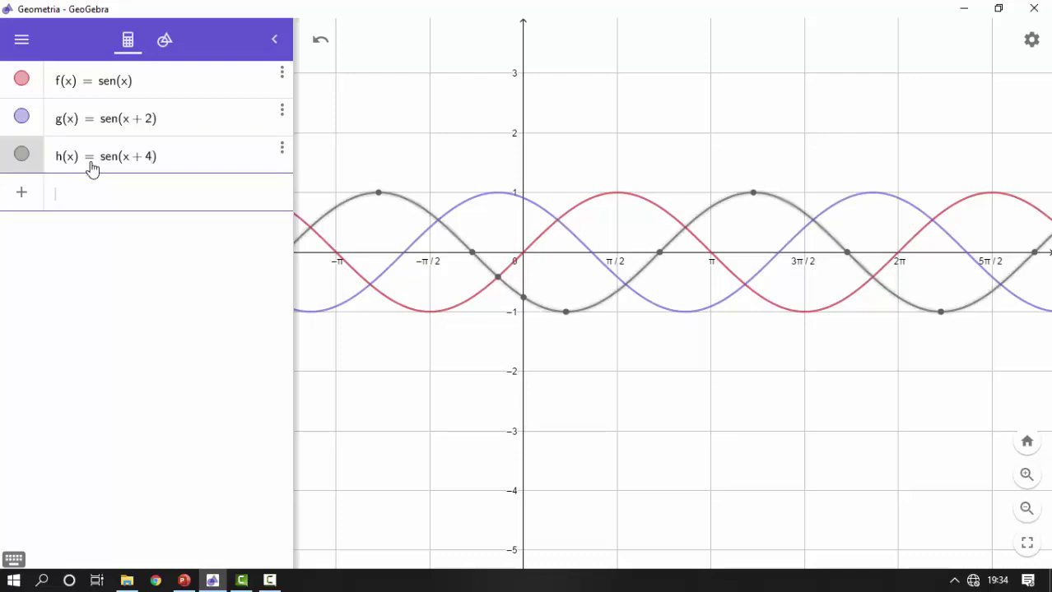
Toggle the curves of h(x) and g(x) off and on to compare their shifts with f(x).
{"action": "left_click", "coordinate": [24, 152]}
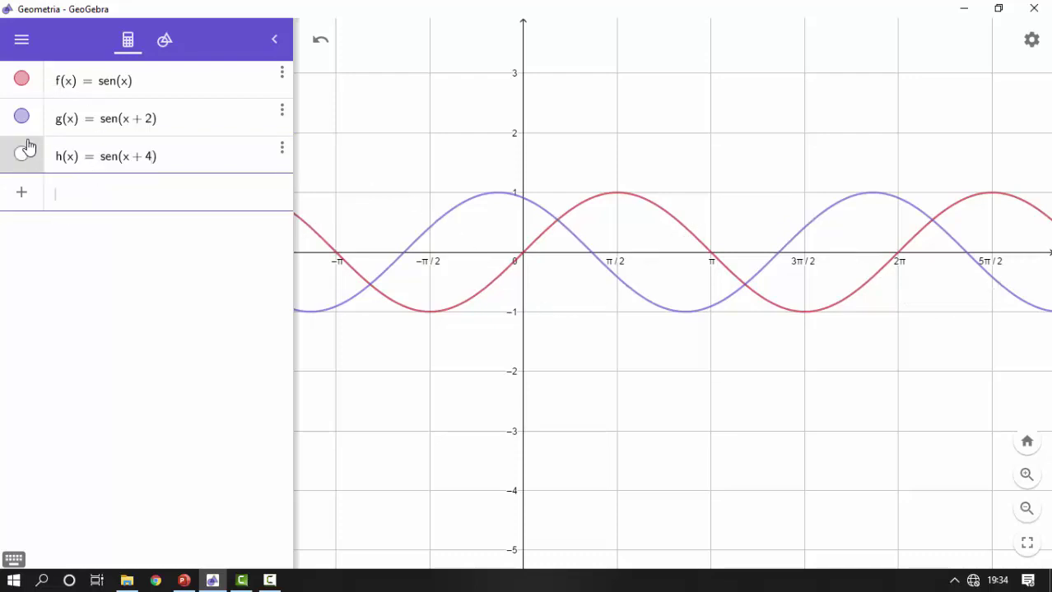
{"action": "left_click", "coordinate": [23, 157]}
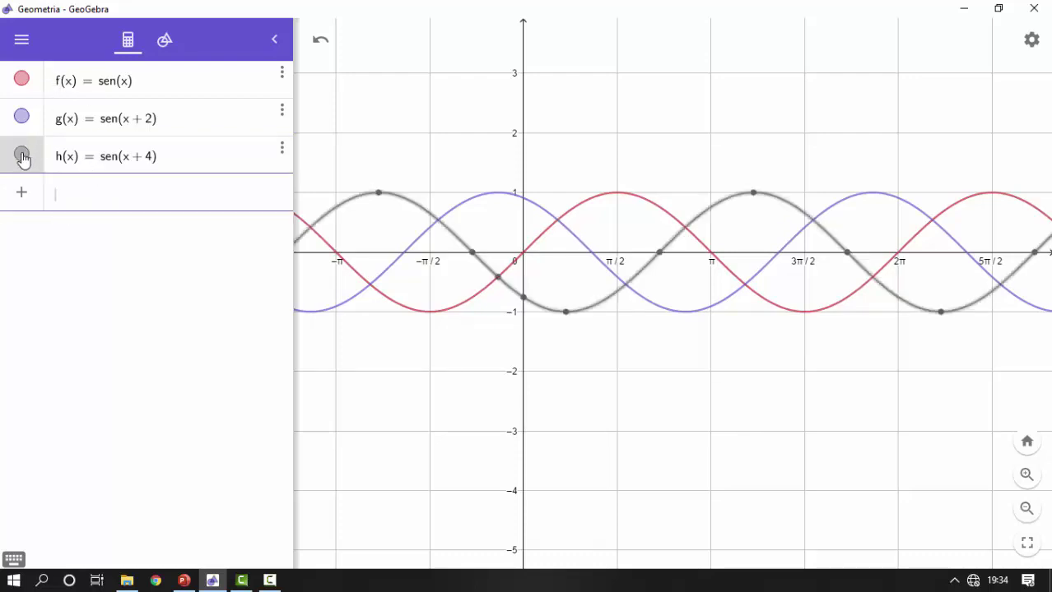
{"action": "left_click", "coordinate": [22, 156]}
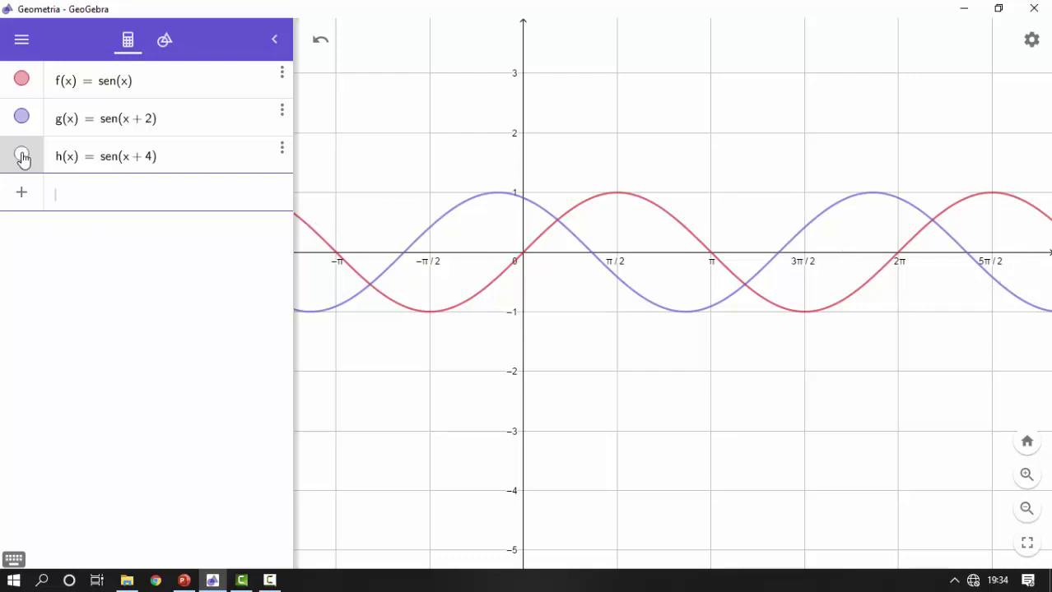
{"action": "double_click", "coordinate": [22, 119]}
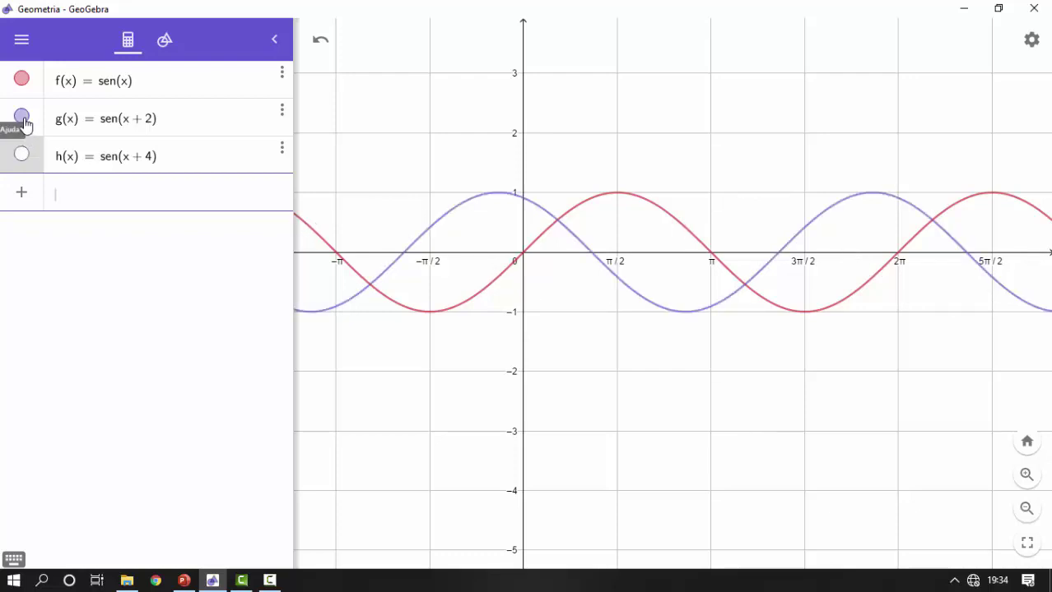
{"action": "left_click", "coordinate": [22, 156]}
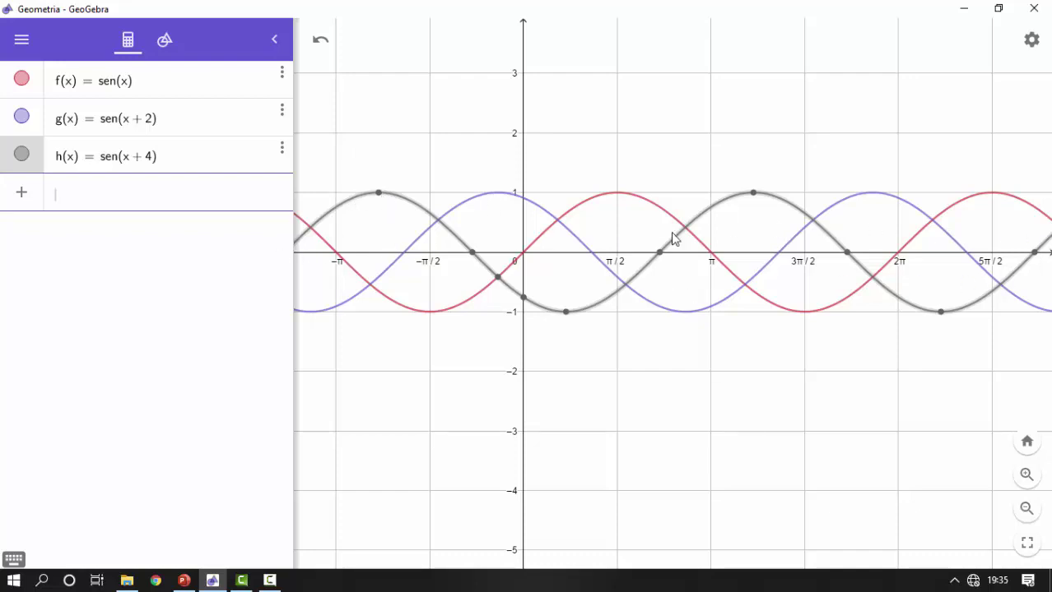
Add a fourth function, j(x) = 1 + 2sen(2x − 2), to the graph.
{"action": "left_click", "coordinate": [138, 200]}
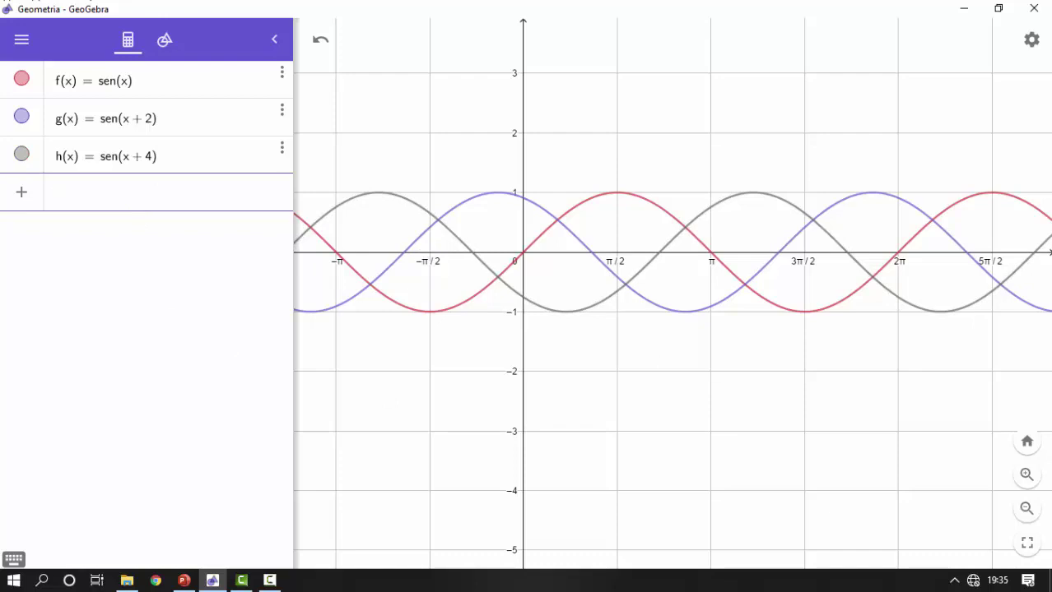
{"action": "type", "text": "j(x) ="}
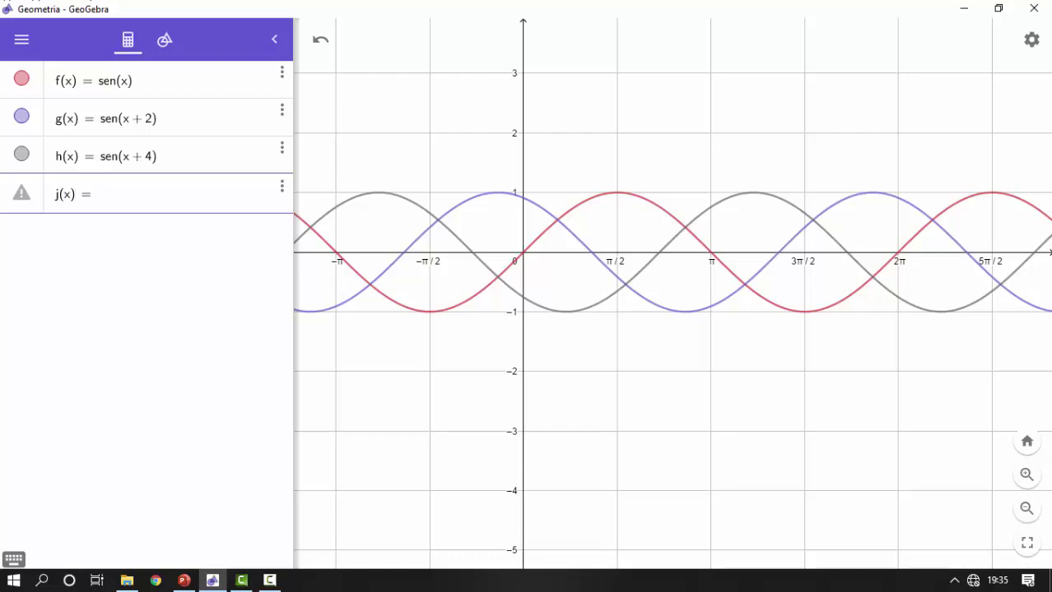
{"action": "type", "text": " 1"}
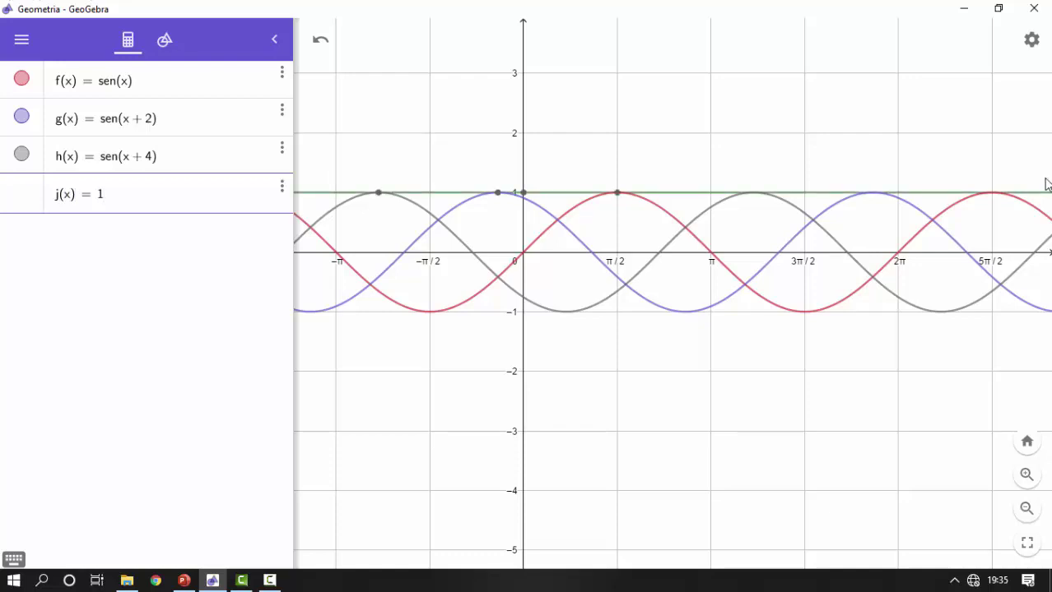
{"action": "key", "text": "BackSpace"}
{"action": "type", "text": "1+2"}
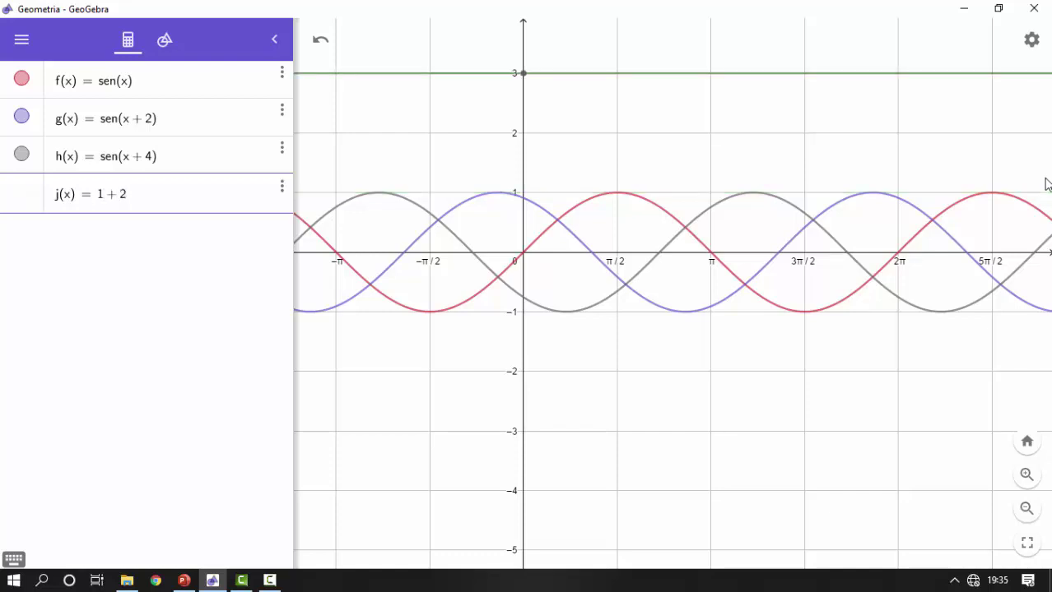
{"action": "type", "text": "sen"}
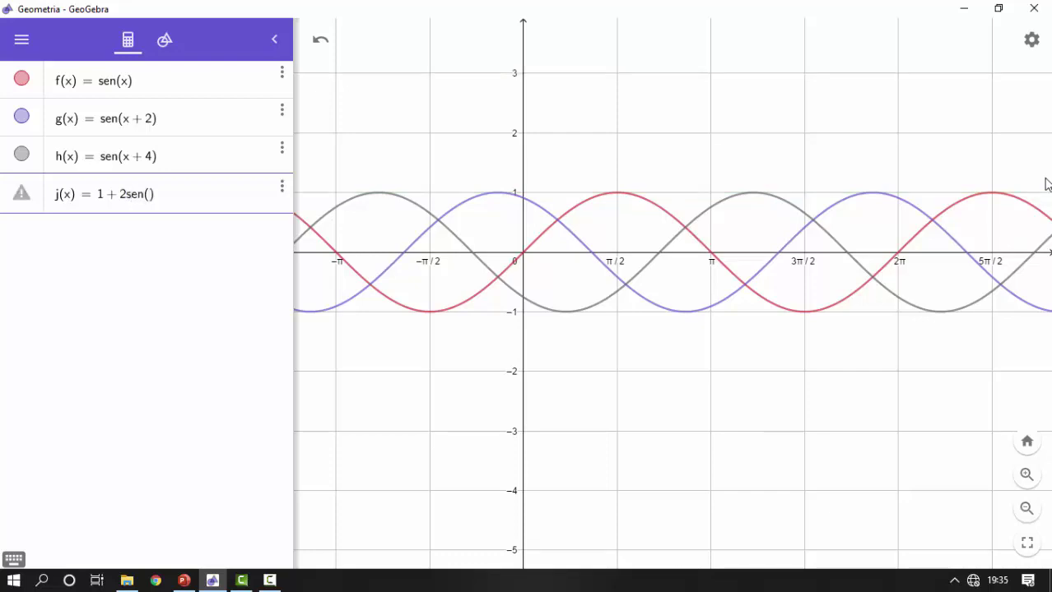
{"action": "type", "text": "(2x"}
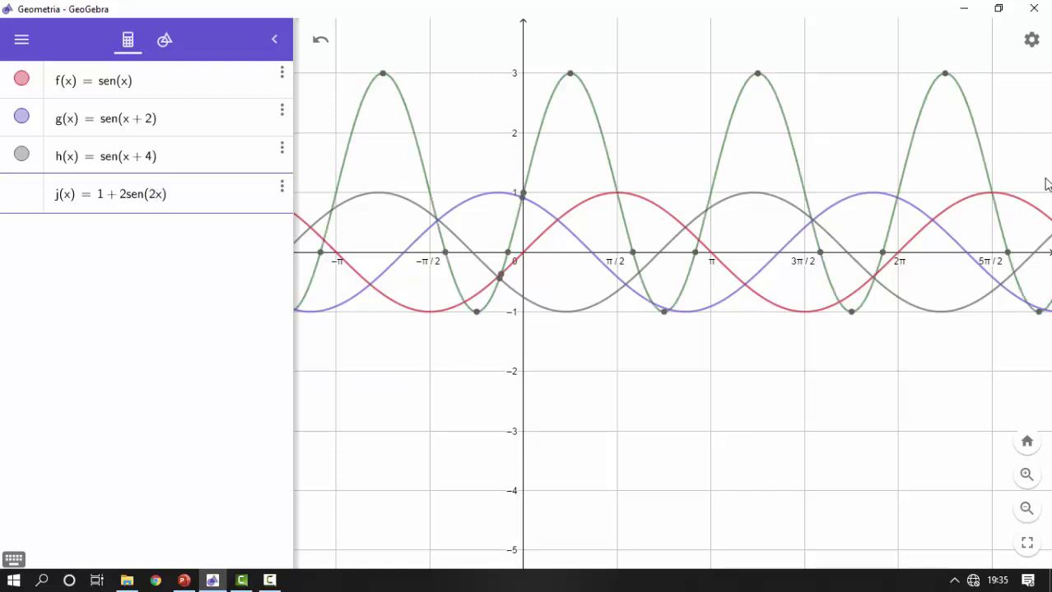
{"action": "type", "text": "-2"}
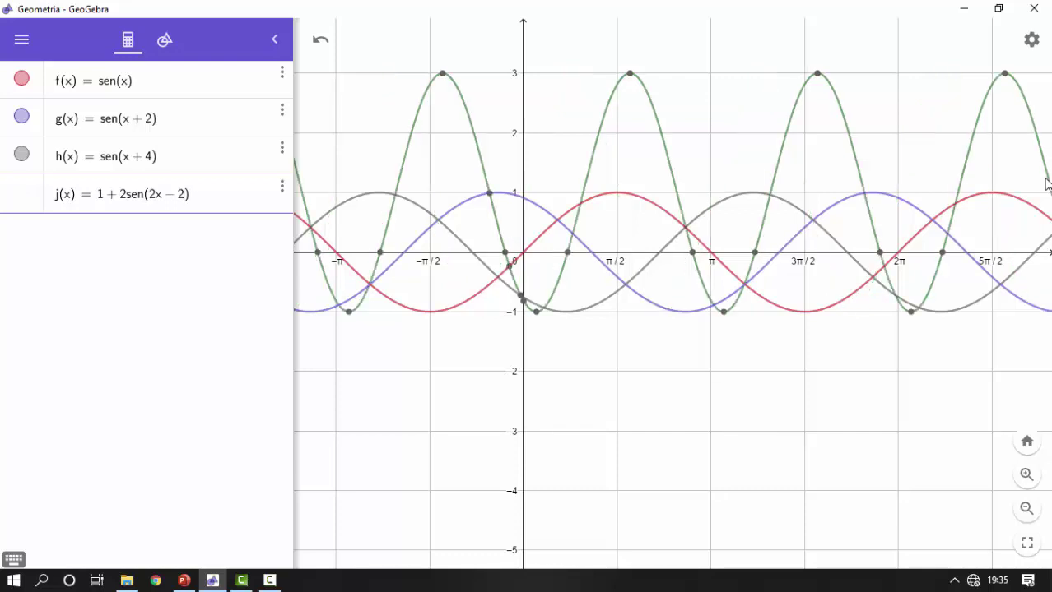
{"action": "key", "text": "Return"}
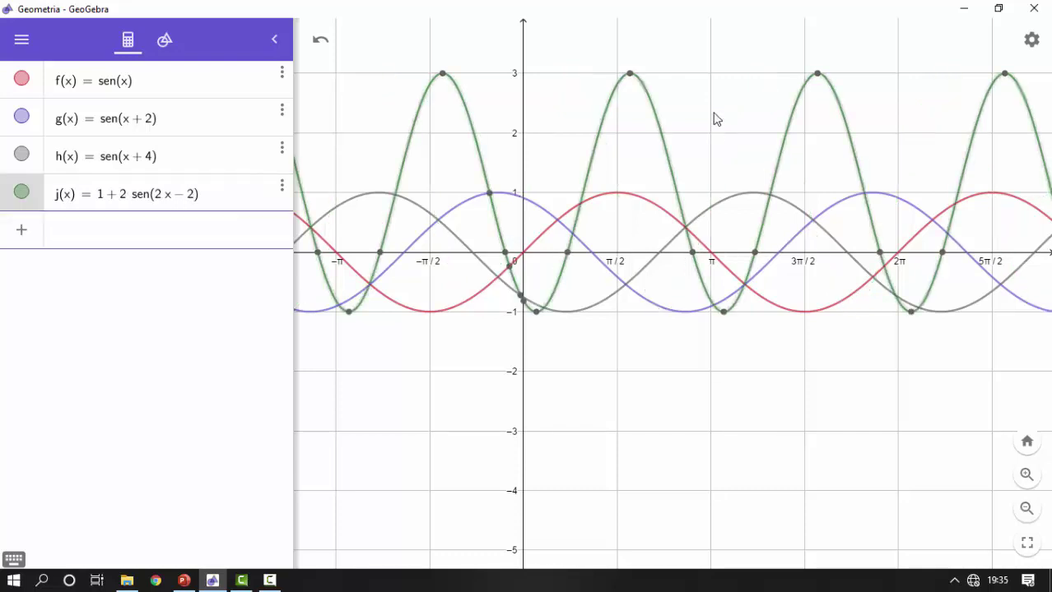
Hide the curves of h(x) and g(x), and toggle j(x) off and on to compare it with f(x).
{"action": "left_click", "coordinate": [21, 154]}
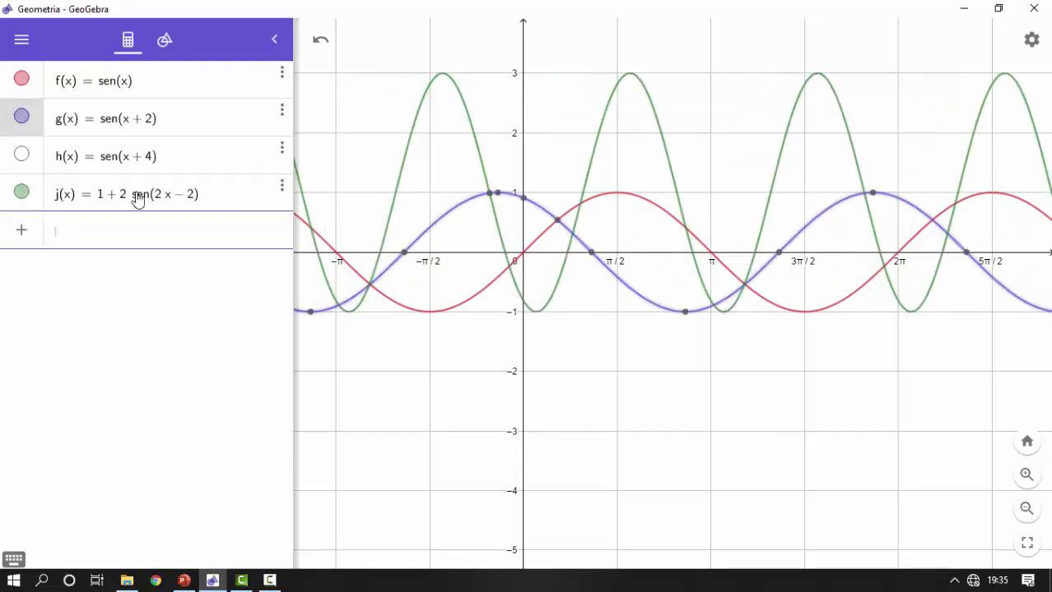
{"action": "left_click", "coordinate": [21, 116]}
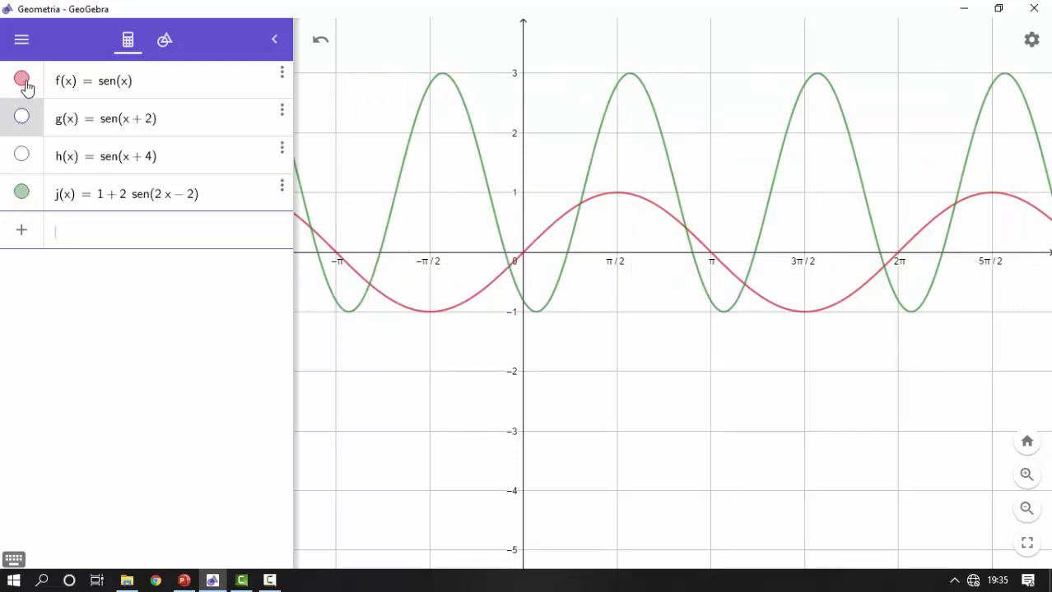
{"action": "left_click_drag", "start_coordinate": [834, 434], "coordinate": [807, 417]}
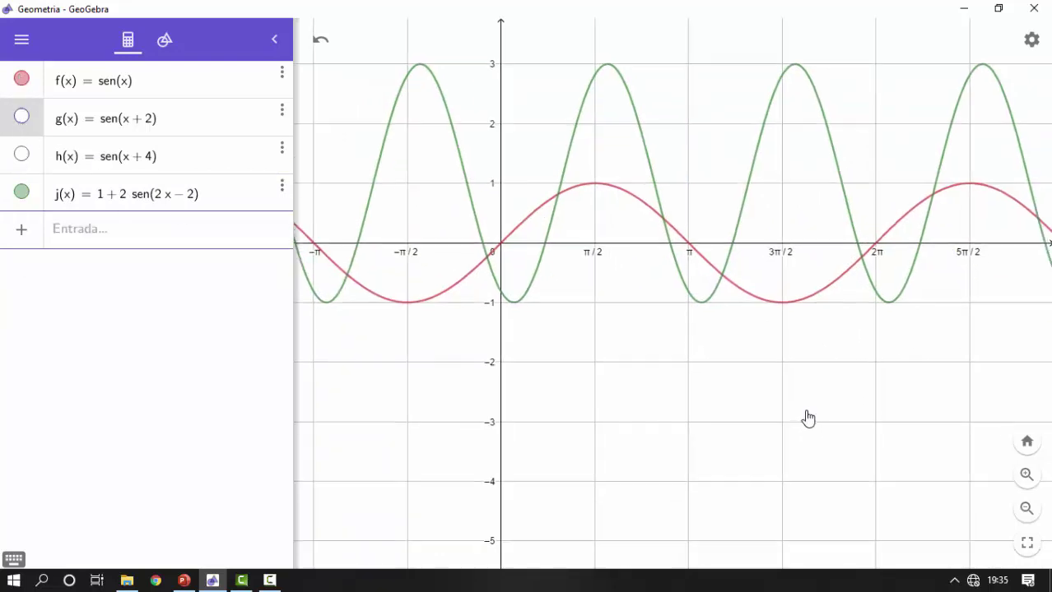
{"action": "left_click", "coordinate": [22, 191]}
{"action": "left_click", "coordinate": [23, 195]}
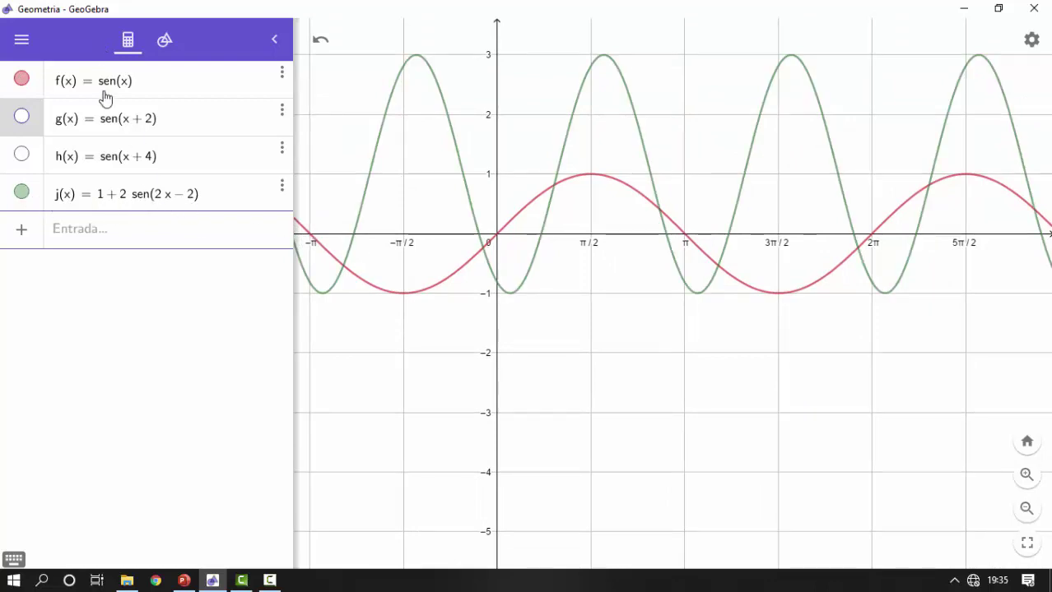
Delete the functions g(x) and h(x) from the list.
{"action": "left_click", "coordinate": [281, 111]}
{"action": "left_click", "coordinate": [301, 162]}
{"action": "left_click", "coordinate": [281, 116]}
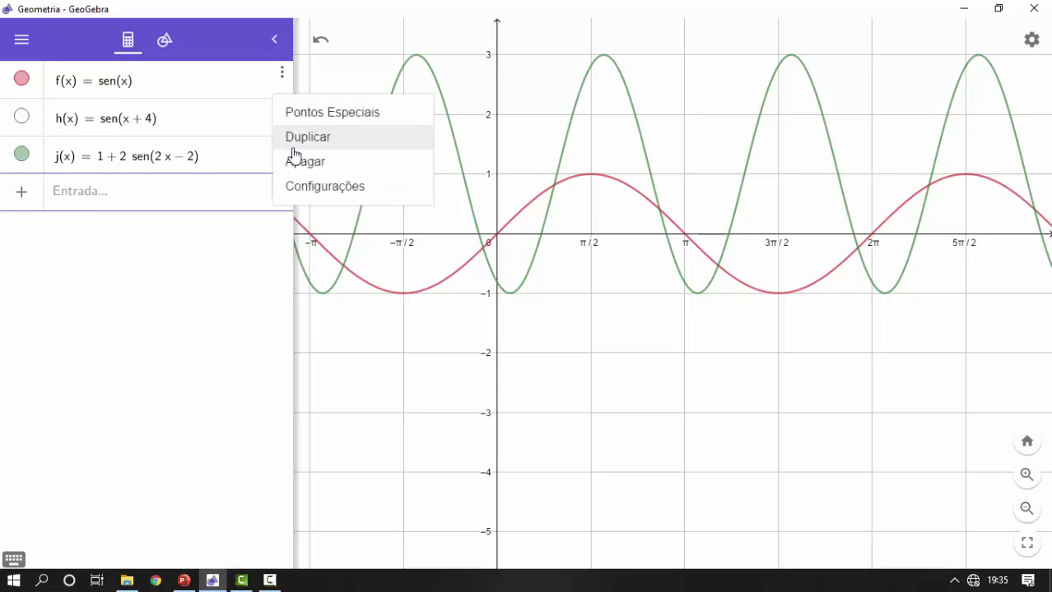
{"action": "left_click", "coordinate": [303, 160]}
Expand f(x) to 0 + 1sen(1x + 0) to expose its parameters, and restore it to sen(x).
{"action": "left_click", "coordinate": [100, 88]}
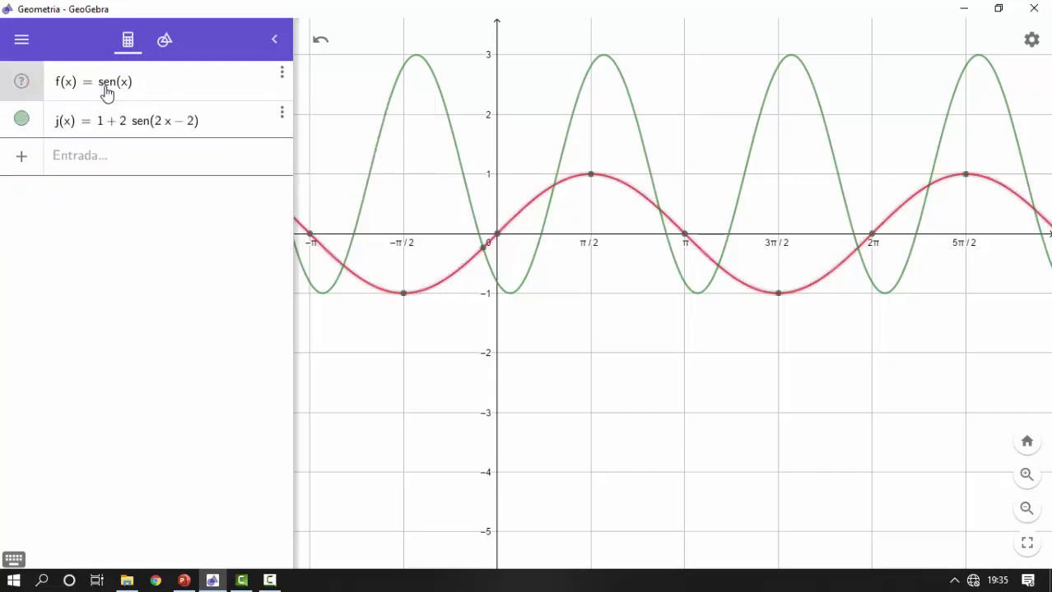
{"action": "type", "text": "0+"}
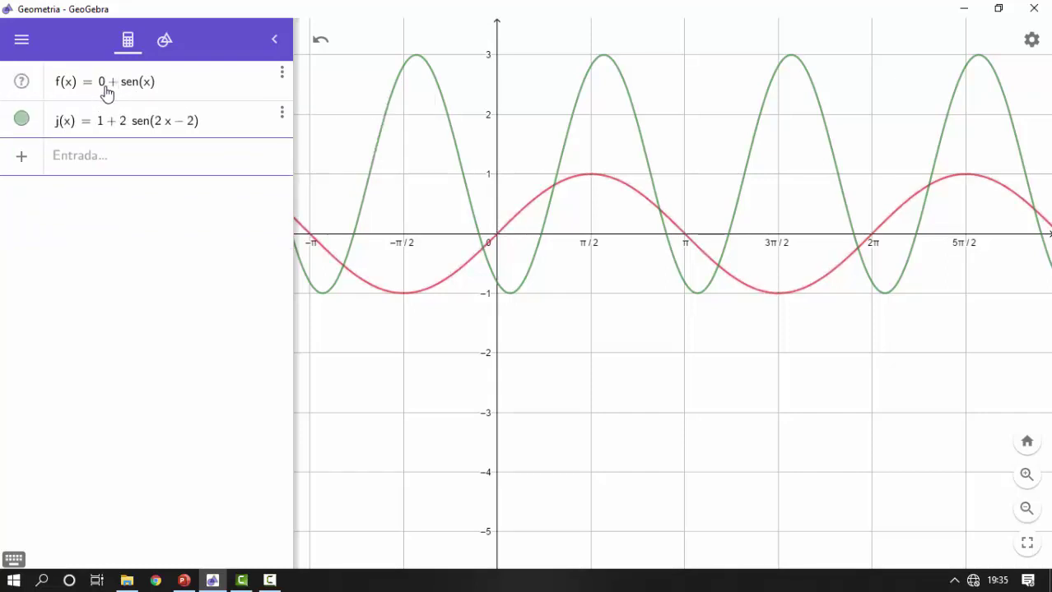
{"action": "type", "text": "1"}
{"action": "type", "text": "1"}
{"action": "key", "text": "ctrl+a"}
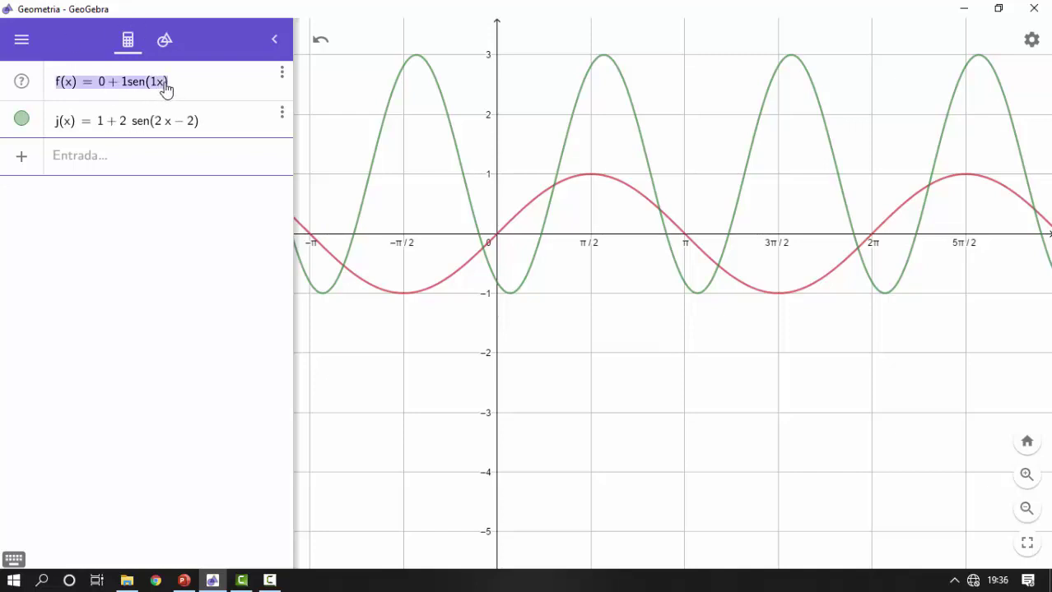
{"action": "left_click", "coordinate": [164, 87]}
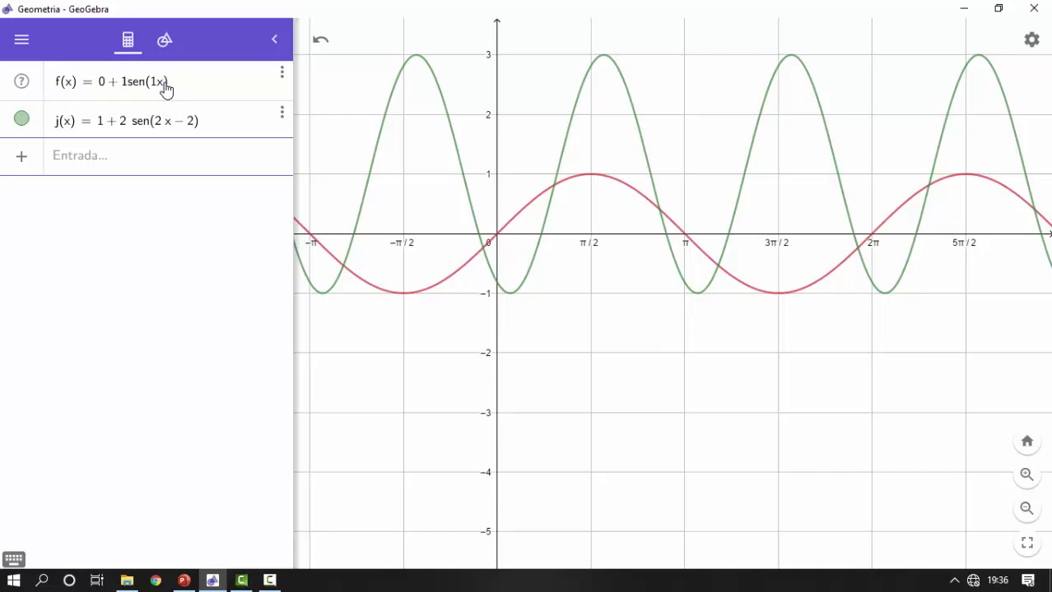
{"action": "type", "text": "+ 0"}
{"action": "key", "text": "Return"}
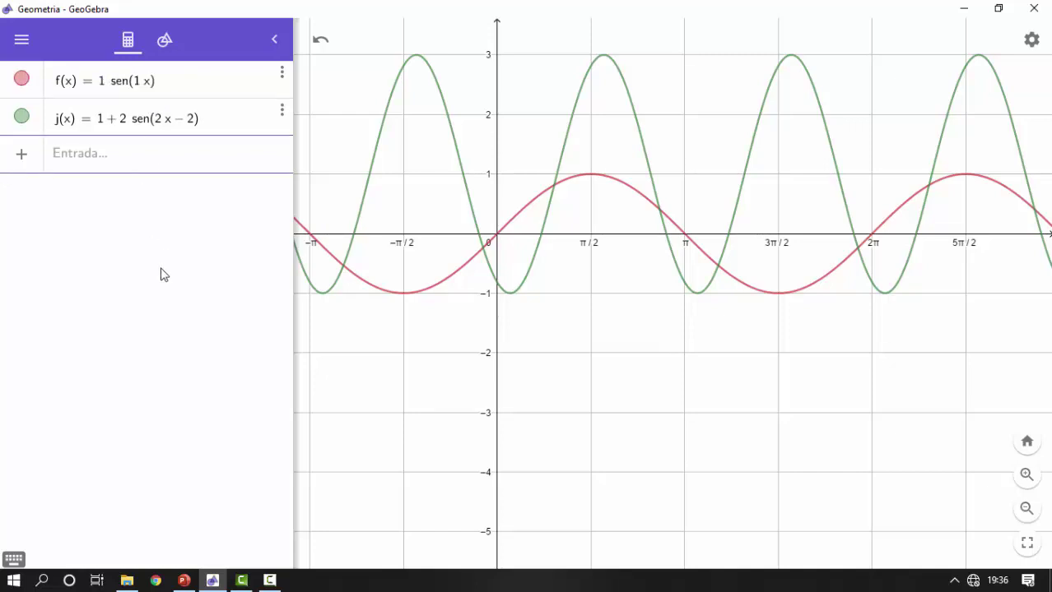
{"action": "left_click", "coordinate": [180, 95]}
{"action": "left_click", "coordinate": [156, 309]}
Hide the curve of f(x) so that only j(x) is drawn on the graph.
{"action": "scroll", "coordinate": [490, 366], "scroll_direction": "up", "scroll_amount": 2}
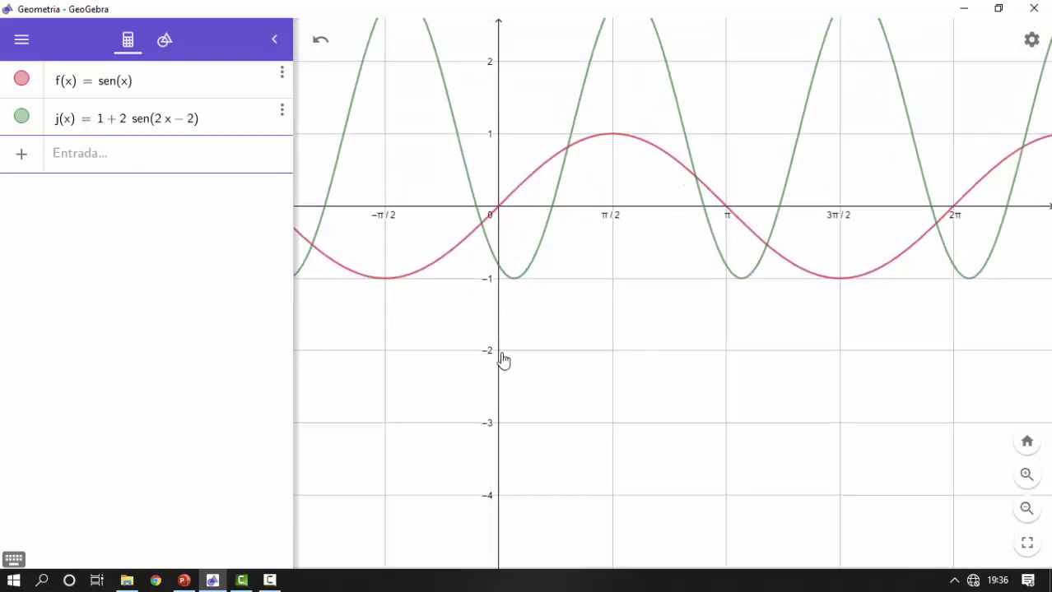
{"action": "scroll", "coordinate": [554, 309], "scroll_direction": "down", "scroll_amount": 2}
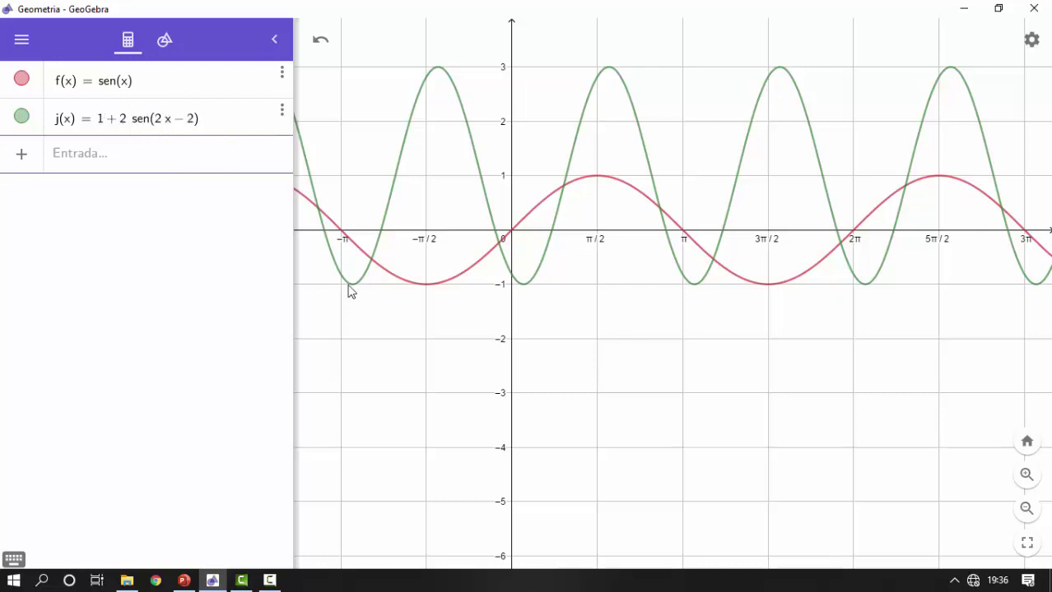
{"action": "left_click", "coordinate": [22, 80]}
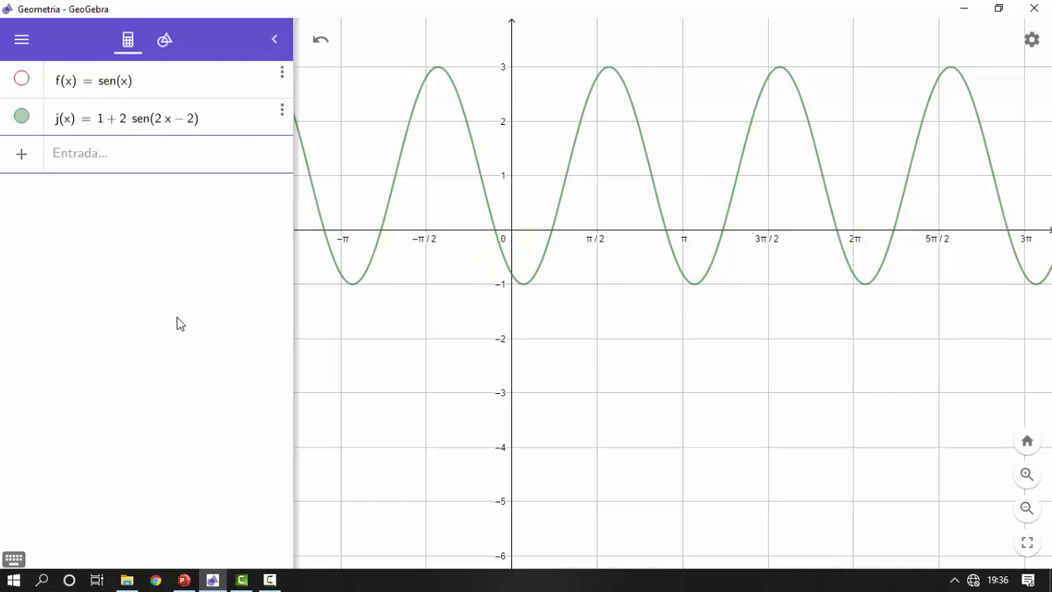
{"action": "scroll", "coordinate": [782, 307], "scroll_direction": "down", "scroll_amount": 3}
{"action": "scroll", "coordinate": [782, 309], "scroll_direction": "down", "scroll_amount": 1}
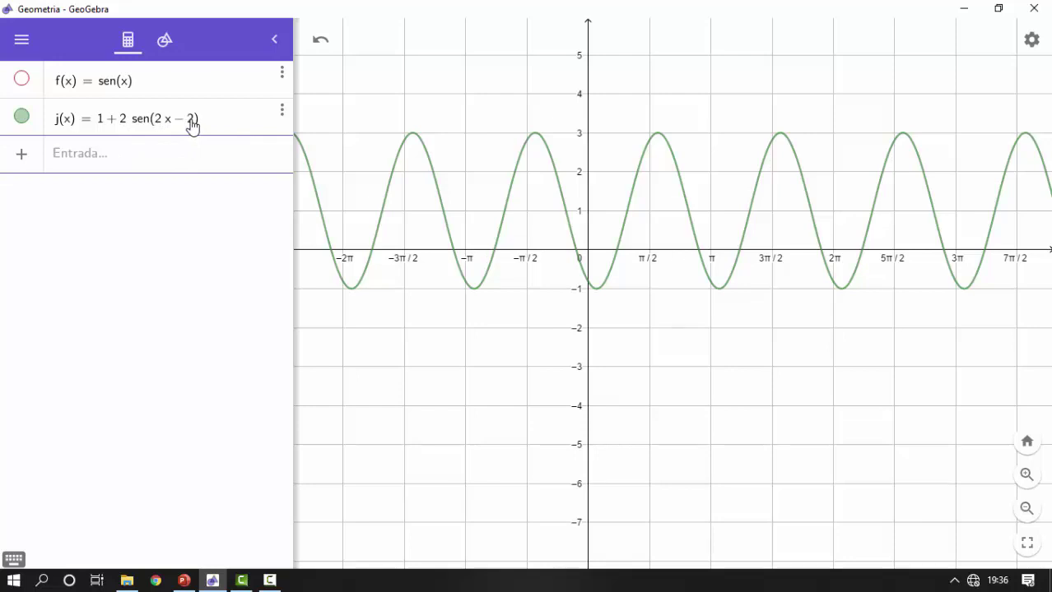
Switch to PowerPoint and replace "sen" with "cos" in the general formula on the Resumo slide.
{"action": "left_click", "coordinate": [196, 585]}
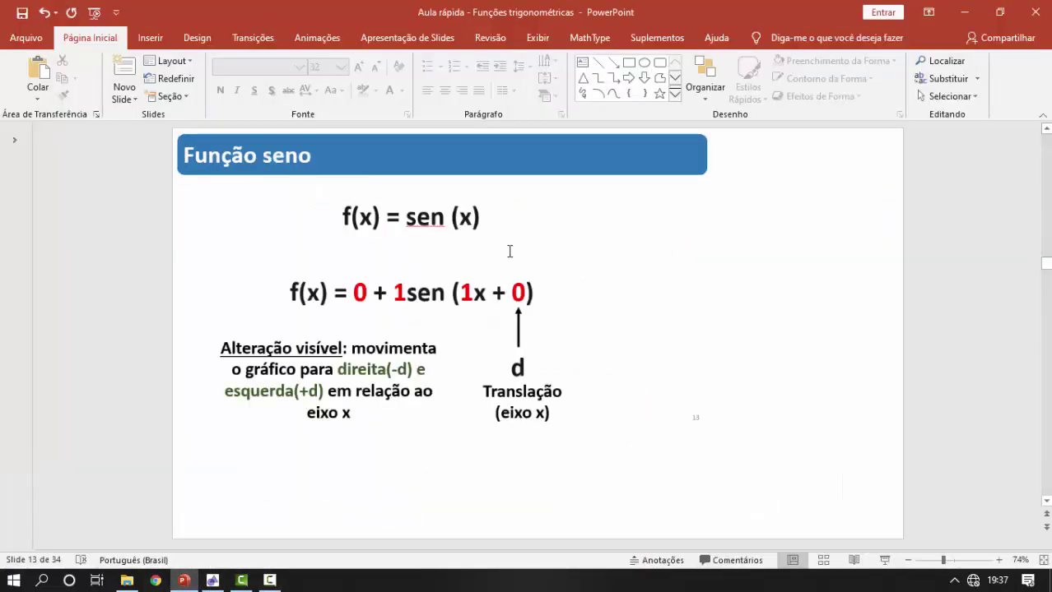
{"action": "scroll", "coordinate": [509, 251], "scroll_direction": "down", "scroll_amount": 1}
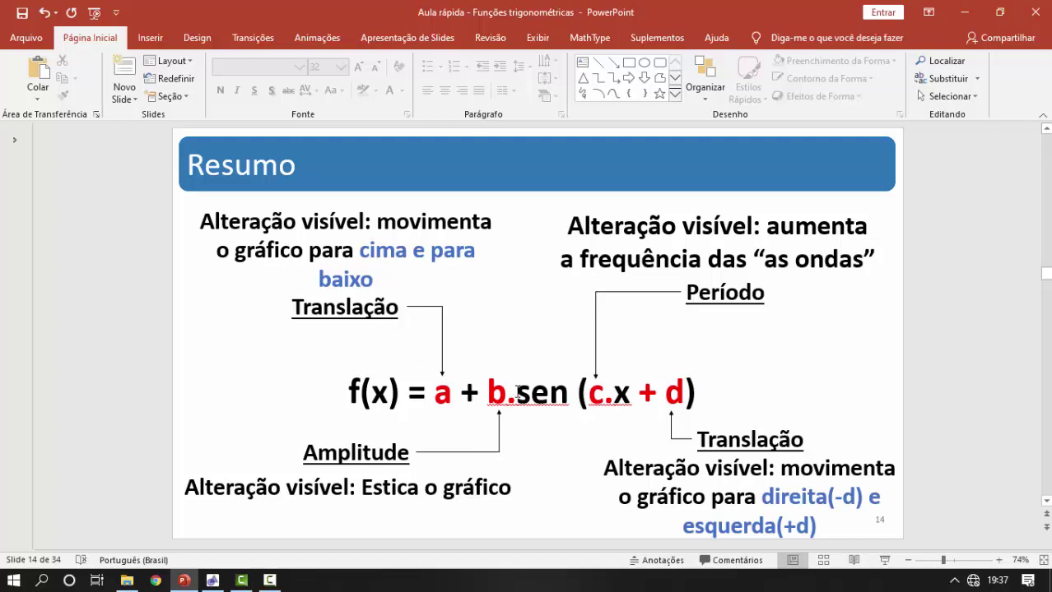
{"action": "left_click_drag", "start_coordinate": [517, 393], "coordinate": [568, 393]}
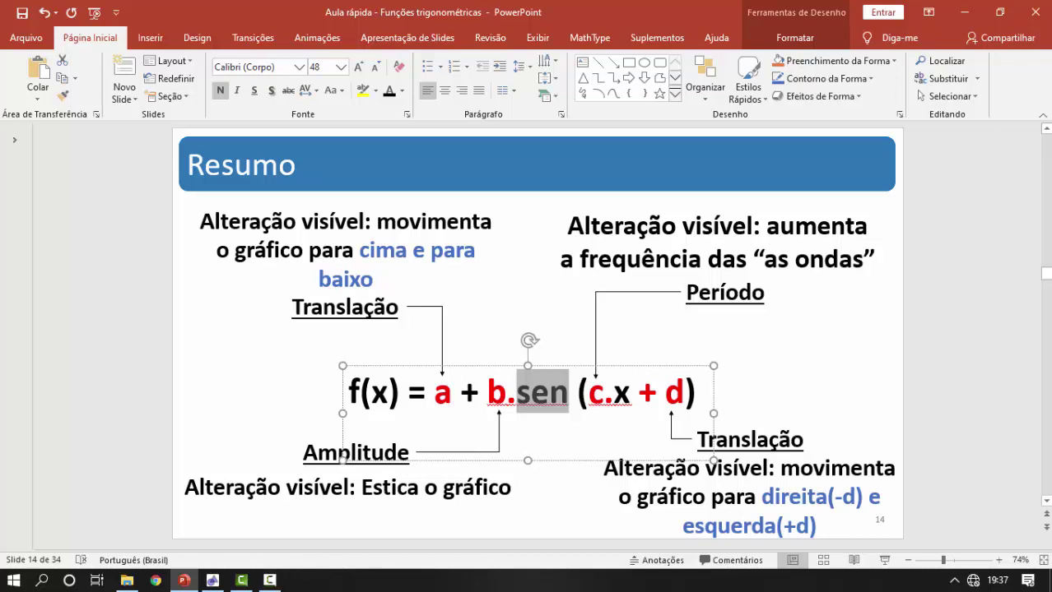
{"action": "type", "text": "co"}
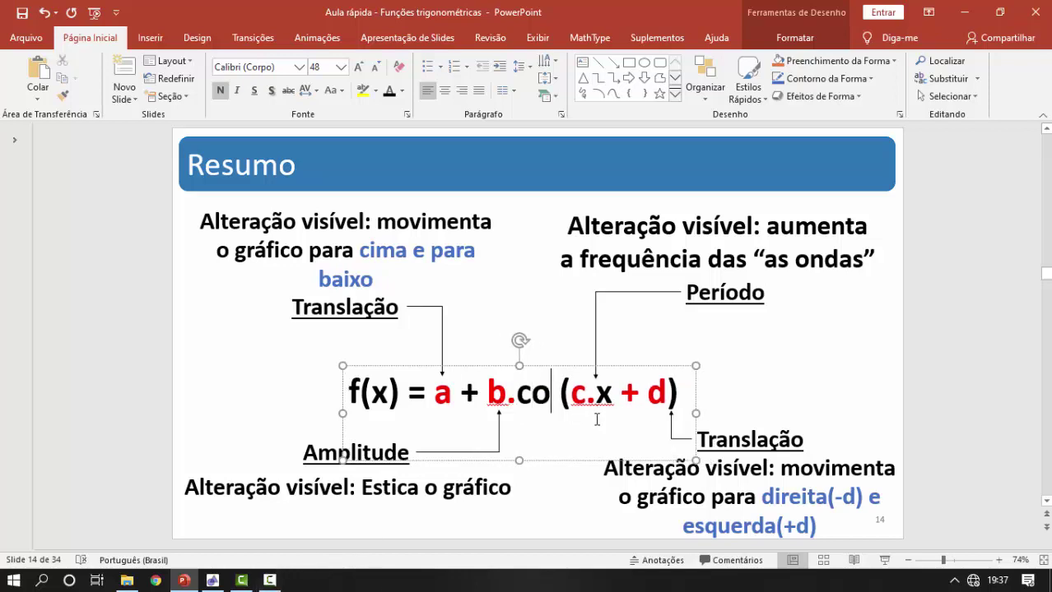
{"action": "type", "text": "s"}
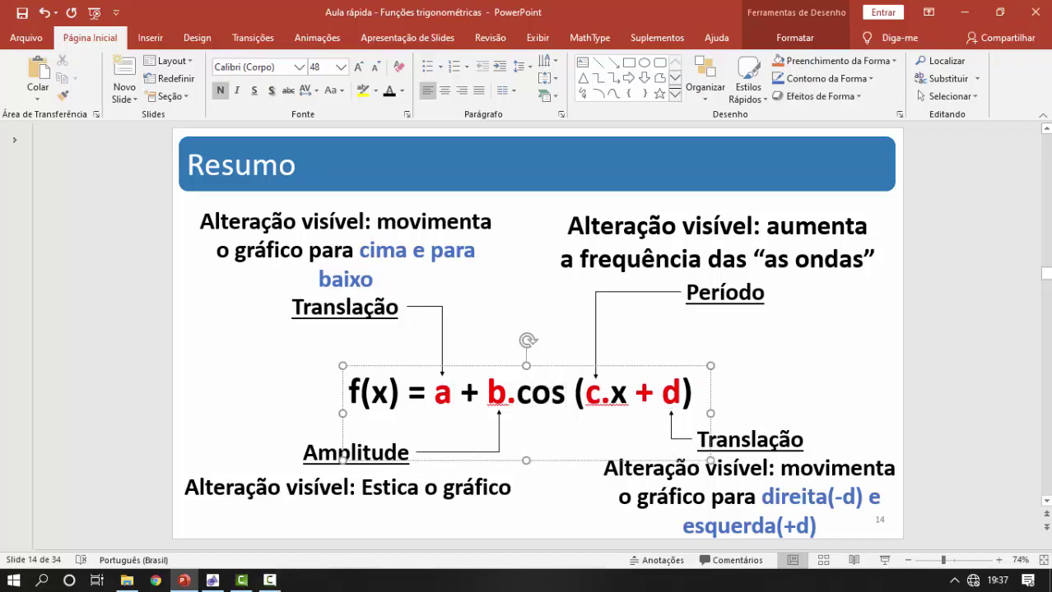
Switch back to GeoGebra and delete the function j(x).
{"action": "left_click", "coordinate": [248, 479]}
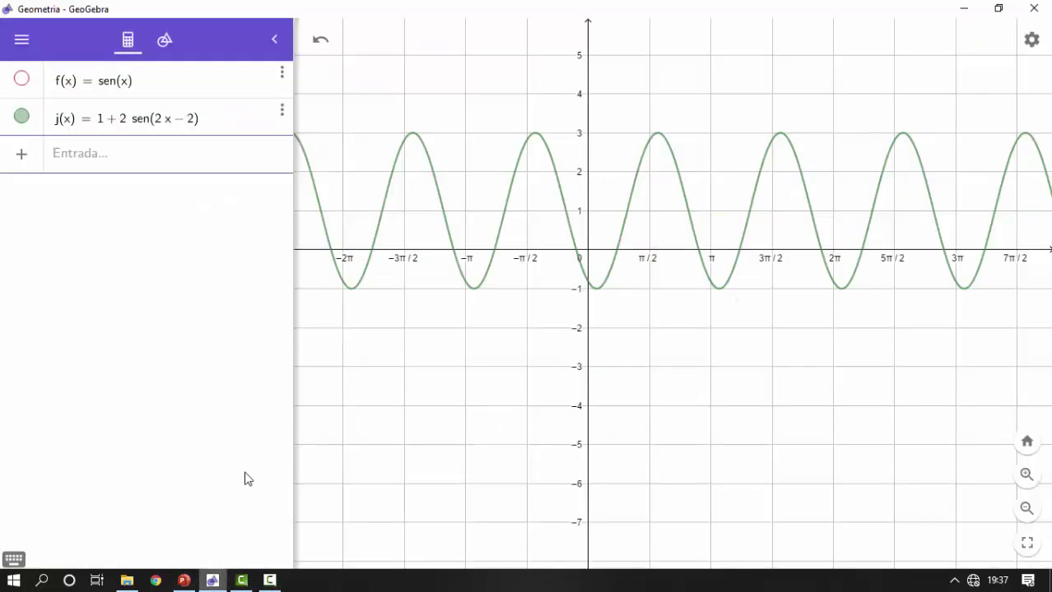
{"action": "left_click", "coordinate": [96, 112]}
{"action": "left_click", "coordinate": [282, 112]}
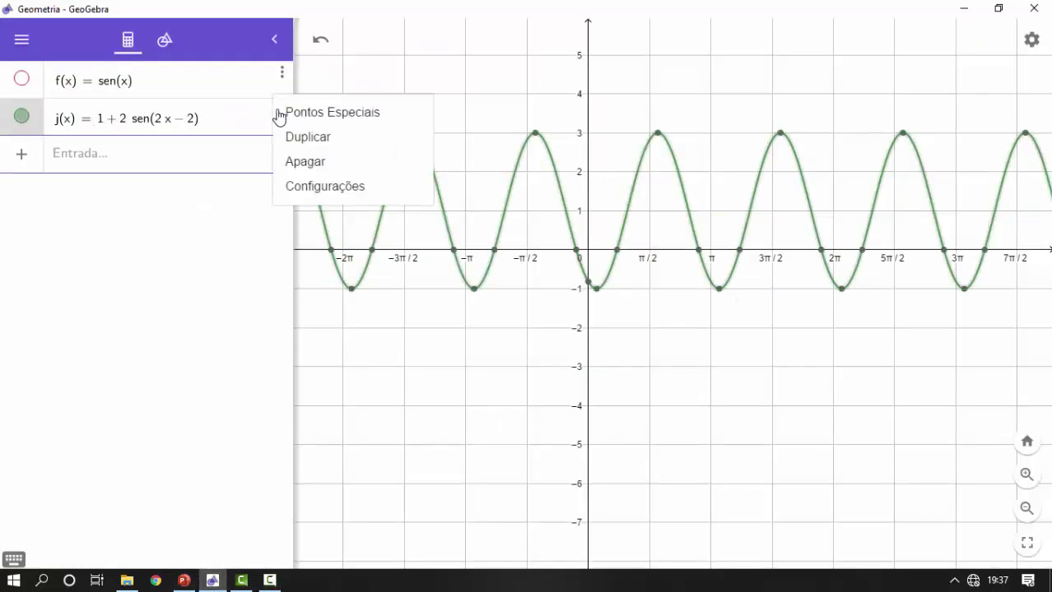
{"action": "left_click", "coordinate": [276, 161]}
{"action": "left_click", "coordinate": [125, 84]}
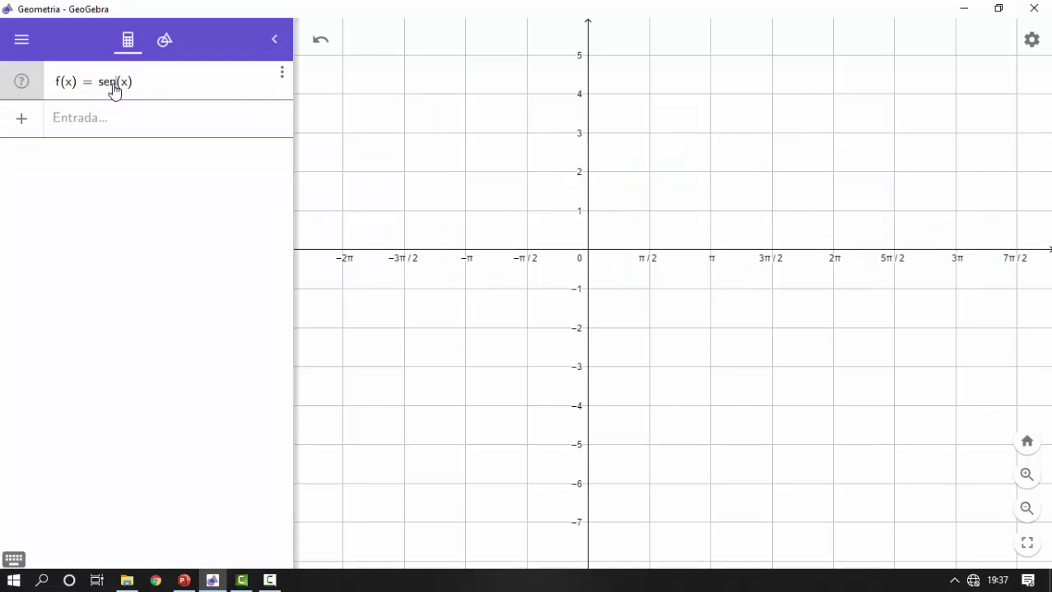
{"action": "left_click_drag", "start_coordinate": [113, 89], "coordinate": [96, 87]}
{"action": "left_click", "coordinate": [98, 88]}
Add the function g(x) = cos(x) to the graph.
{"action": "left_click", "coordinate": [99, 119]}
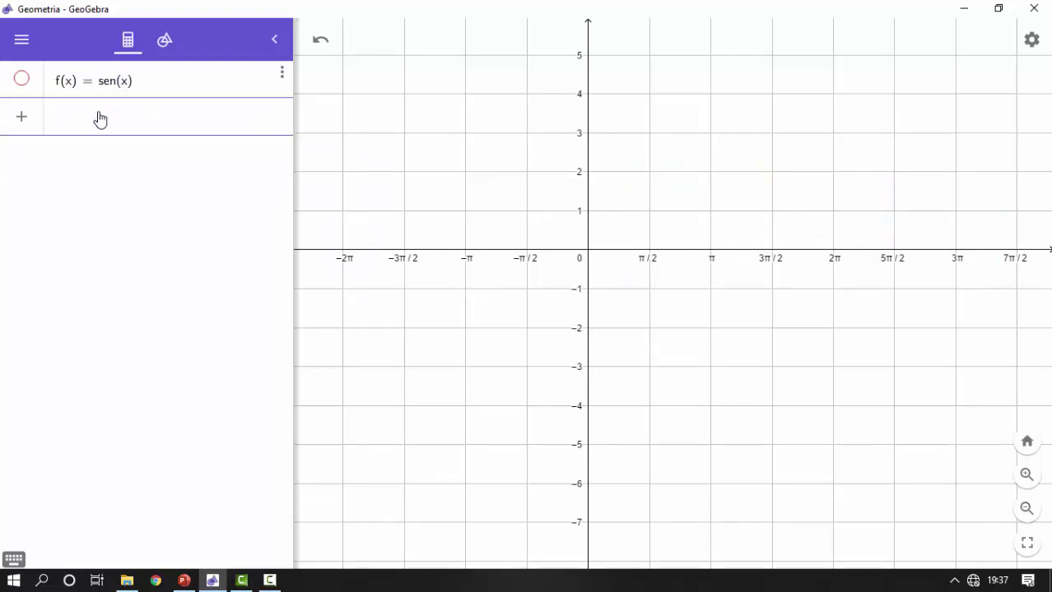
{"action": "type", "text": "g(x) = sos(x"}
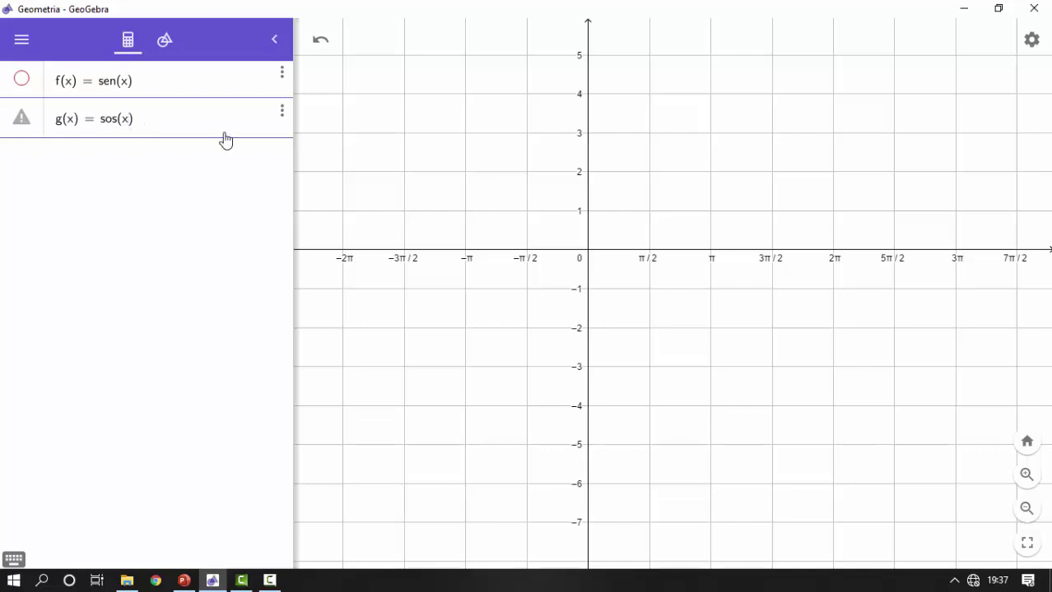
{"action": "left_click", "coordinate": [101, 120]}
{"action": "type", "text": "c"}
{"action": "key", "text": "Delete"}
{"action": "key", "text": "Return"}
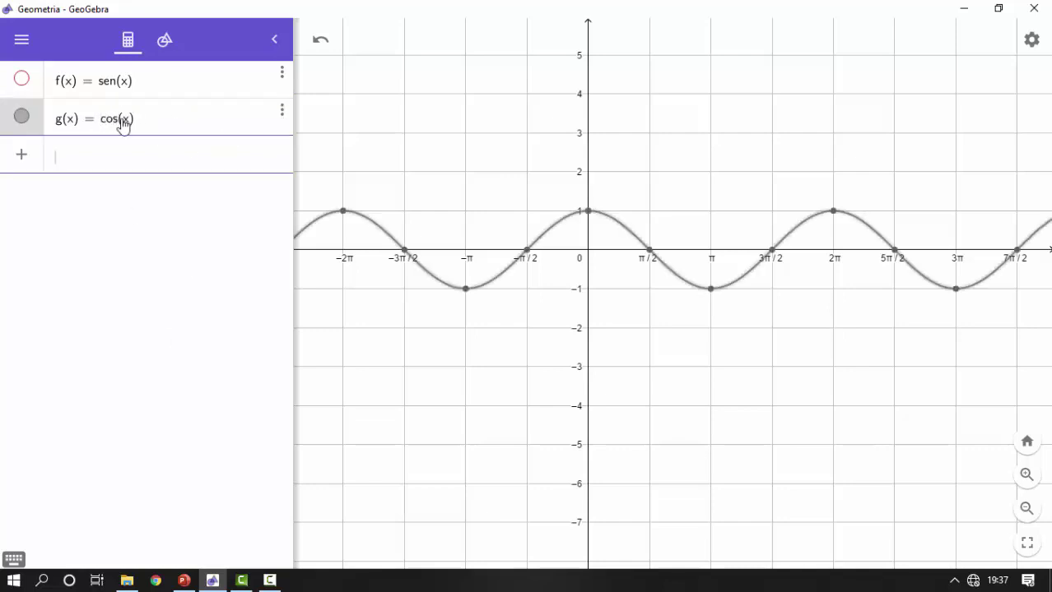
Toggle the curves of f(x) and g(x) on and off to compare sine with cosine.
{"action": "left_click", "coordinate": [21, 78]}
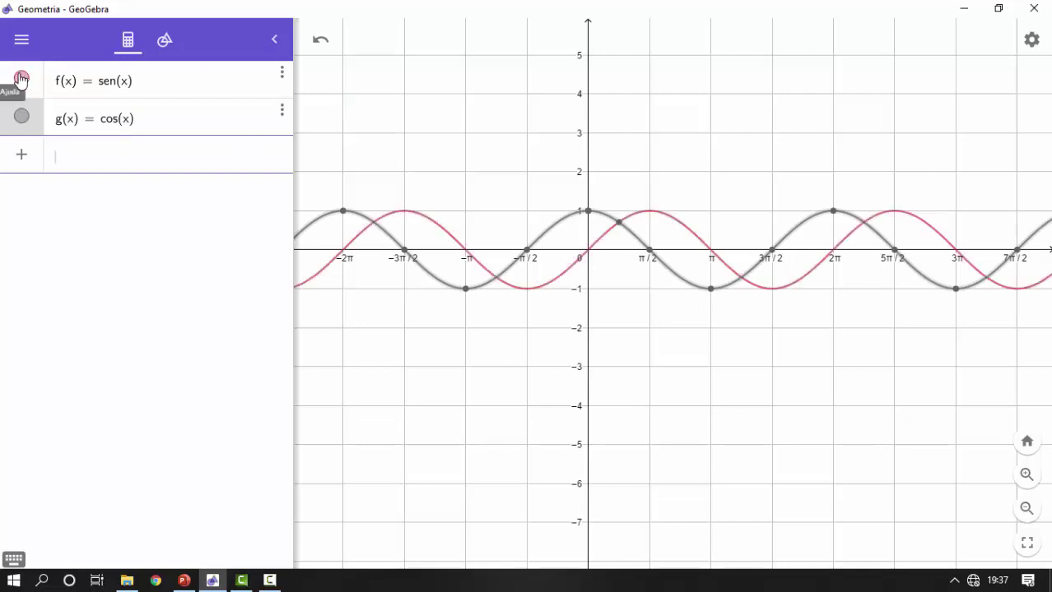
{"action": "left_click", "coordinate": [22, 78]}
{"action": "left_click", "coordinate": [21, 78]}
{"action": "left_click", "coordinate": [22, 78]}
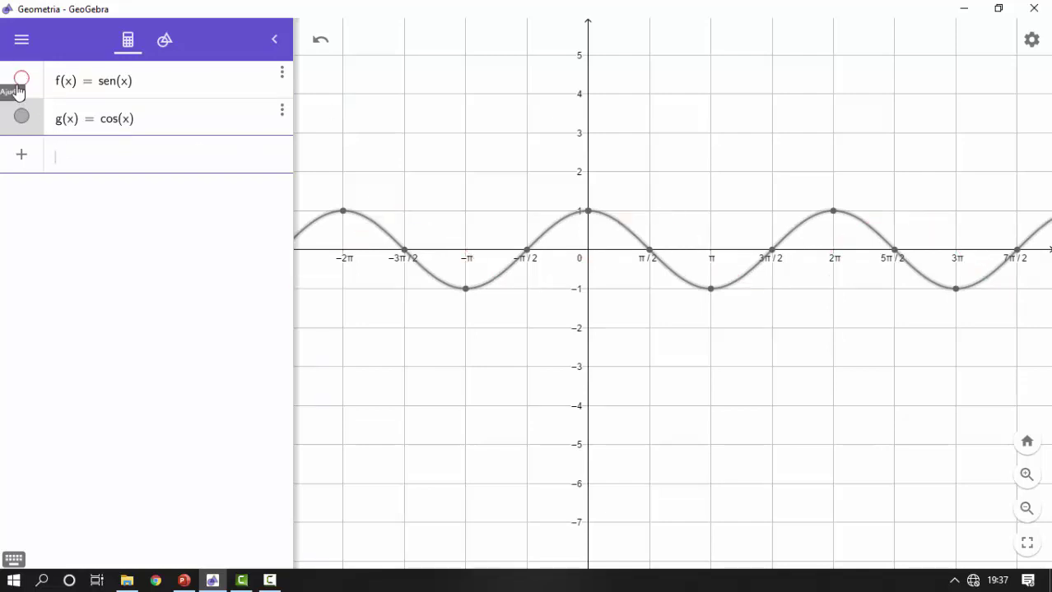
{"action": "left_click", "coordinate": [22, 117]}
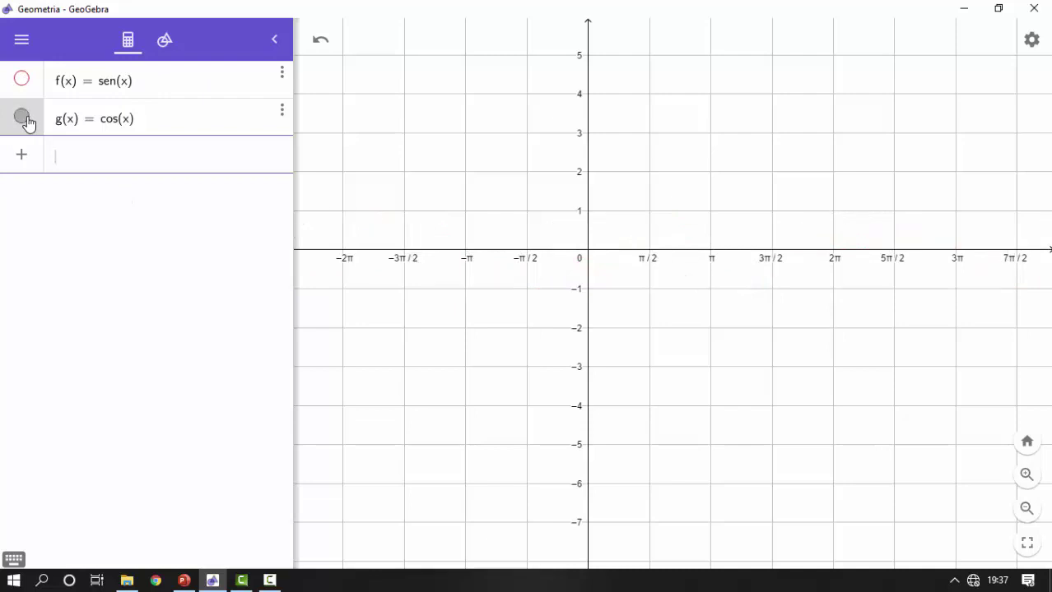
{"action": "left_click", "coordinate": [22, 117]}
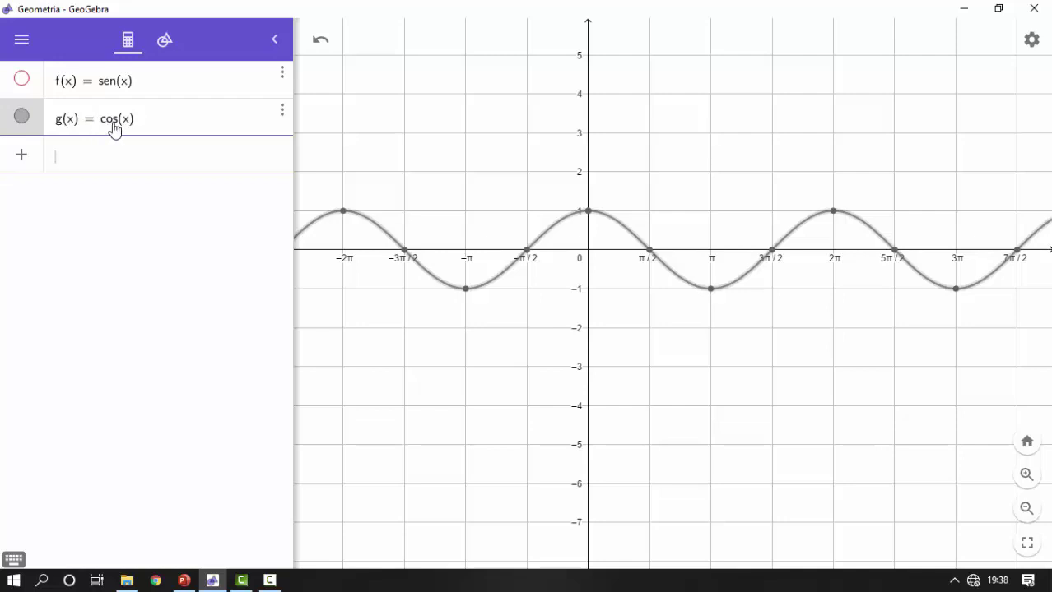
Review the cosine formula on the Resumo slide in PowerPoint, and return to GeoGebra.
{"action": "left_click", "coordinate": [183, 581]}
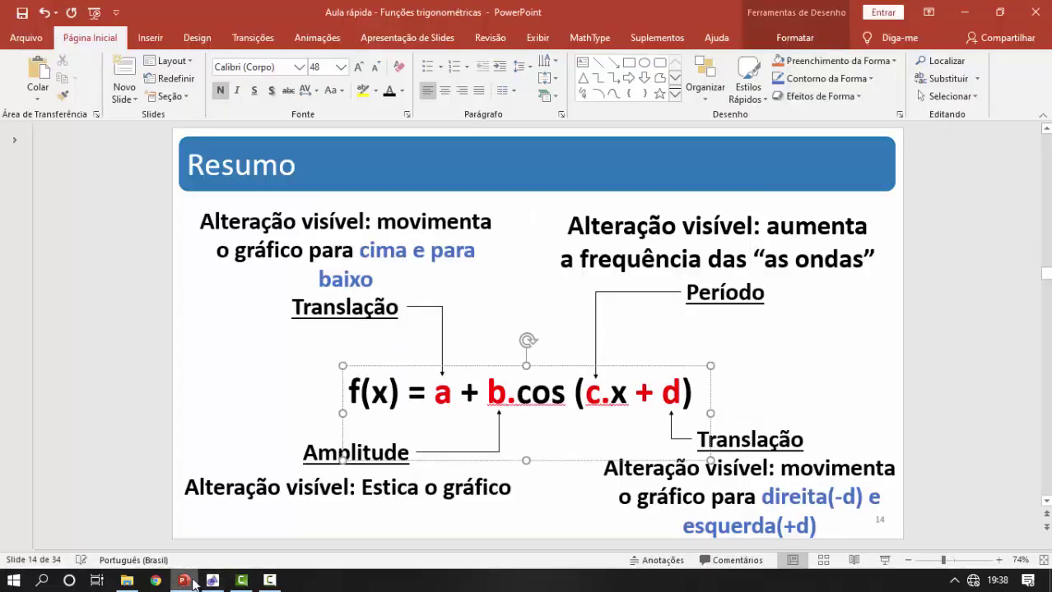
{"action": "left_click", "coordinate": [312, 392]}
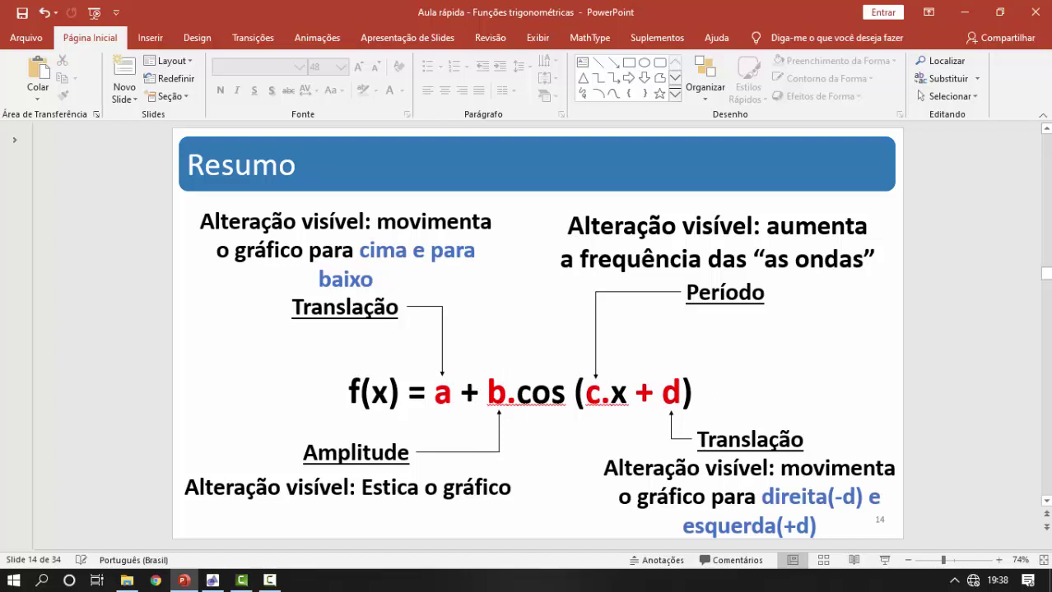
{"action": "left_click", "coordinate": [213, 580]}
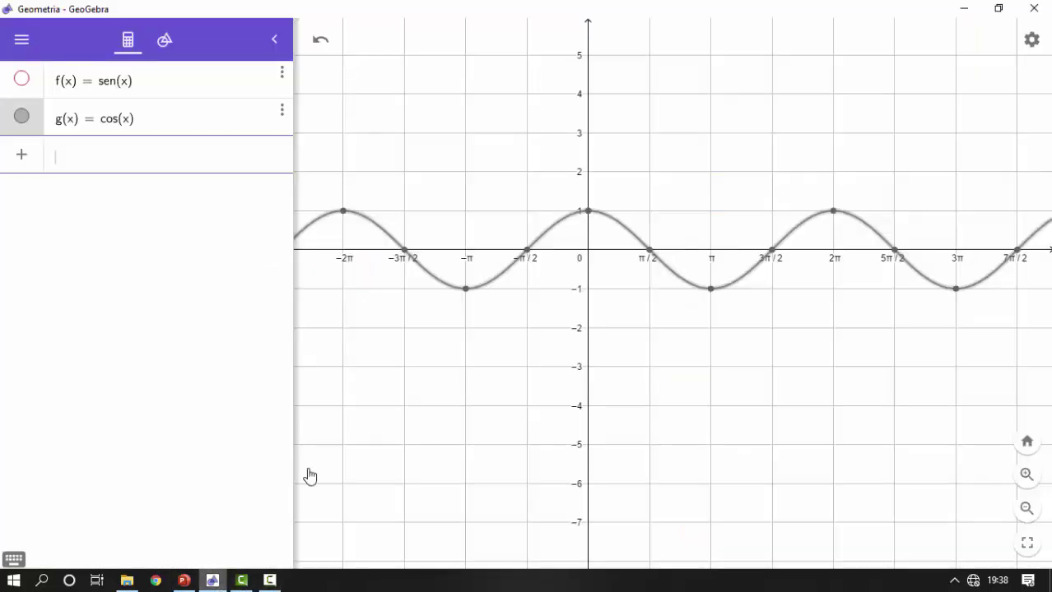
Change g(x) to 2cos(x) to stretch the cosine's amplitude.
{"action": "left_click", "coordinate": [106, 160]}
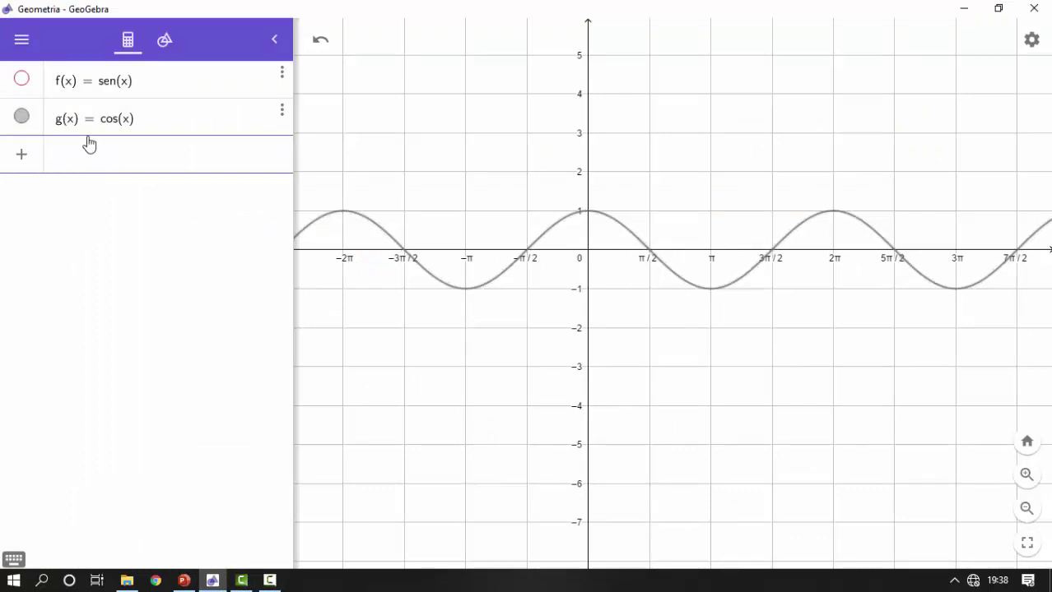
{"action": "left_click", "coordinate": [97, 120]}
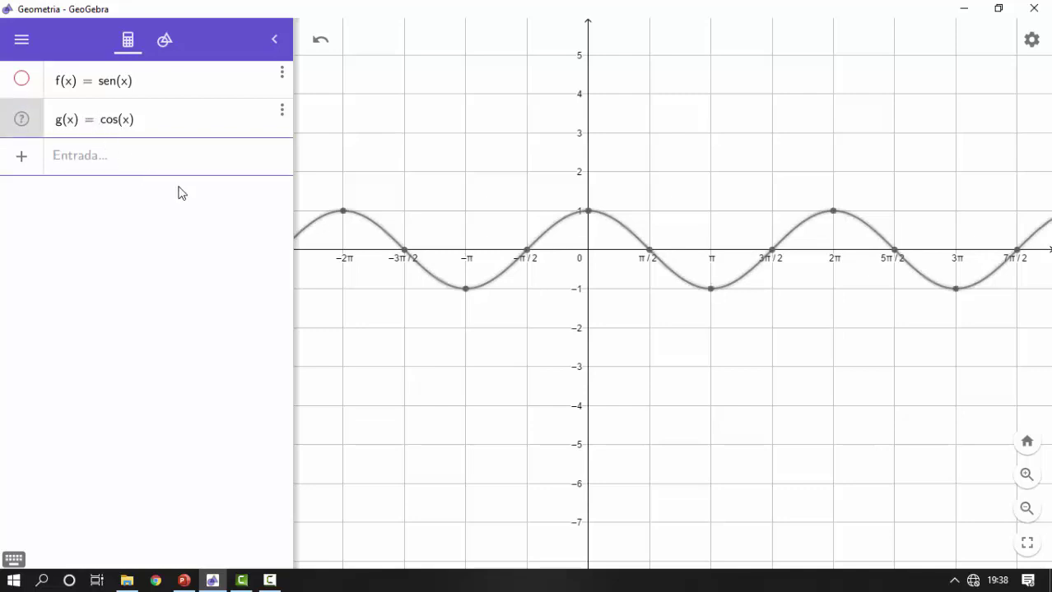
{"action": "type", "text": "1"}
{"action": "key", "text": "BackSpace"}
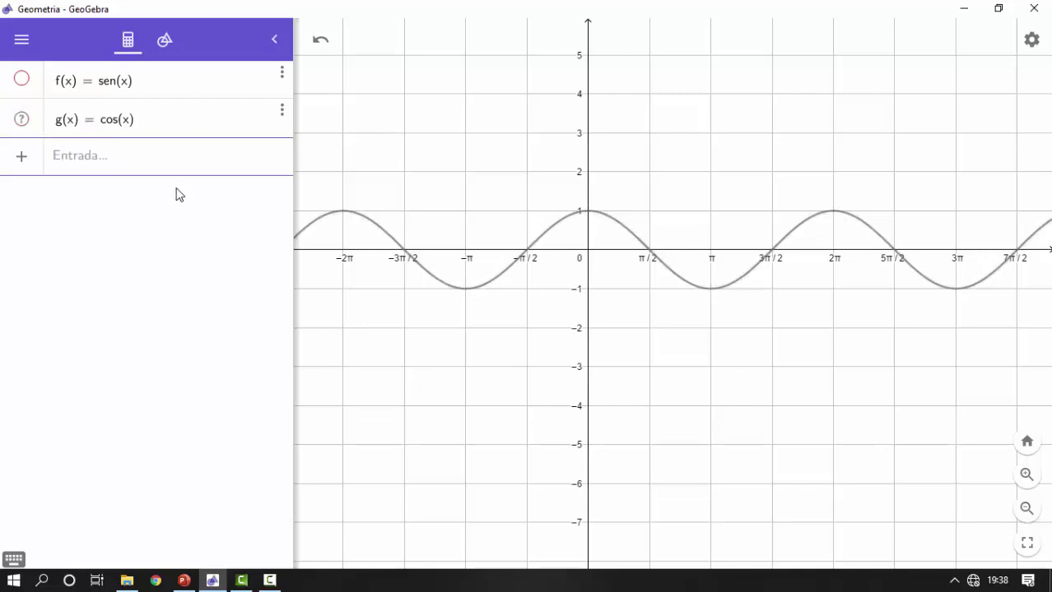
{"action": "type", "text": "2"}
{"action": "key", "text": "Return"}
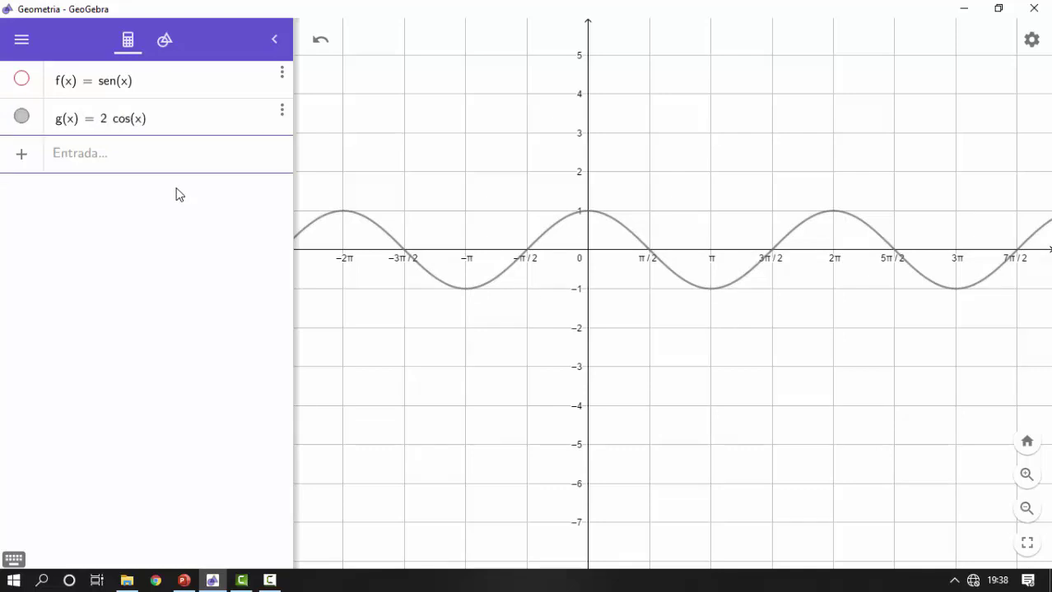
Change g(x) to 2 + 2cos(x) to translate the curve vertically.
{"action": "left_click", "coordinate": [101, 118]}
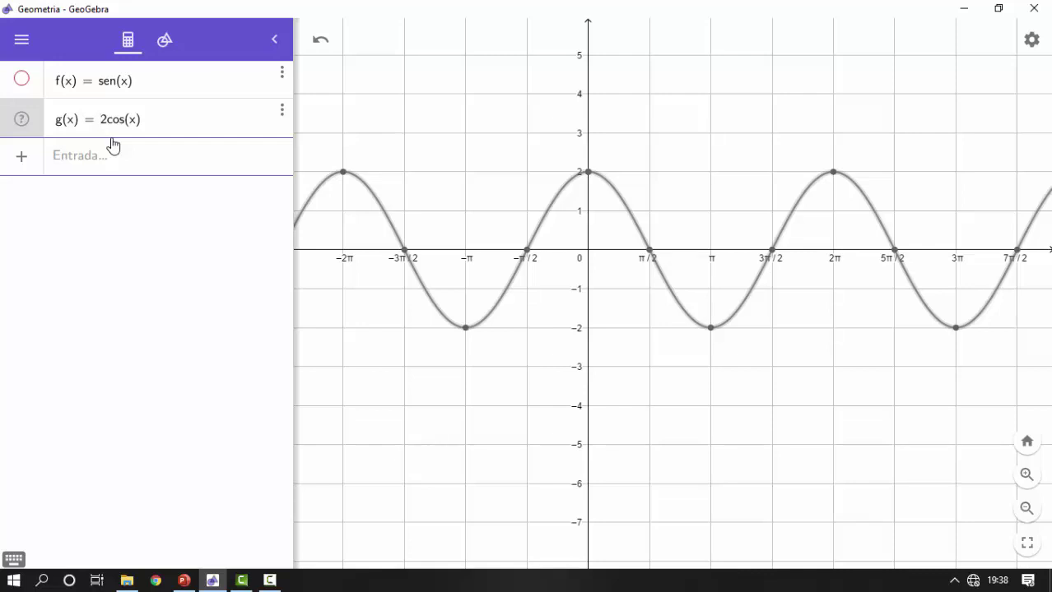
{"action": "type", "text": "2+"}
{"action": "key", "text": "Return"}
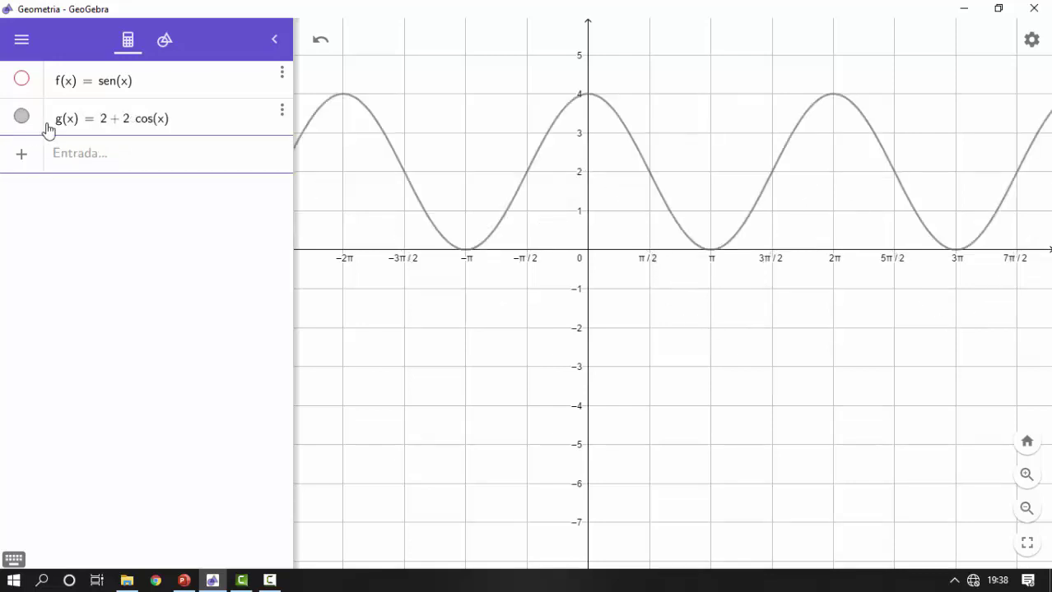
Set the coefficient of x in g(x) to 5, giving 2 + 2cos(5x).
{"action": "left_click", "coordinate": [162, 121]}
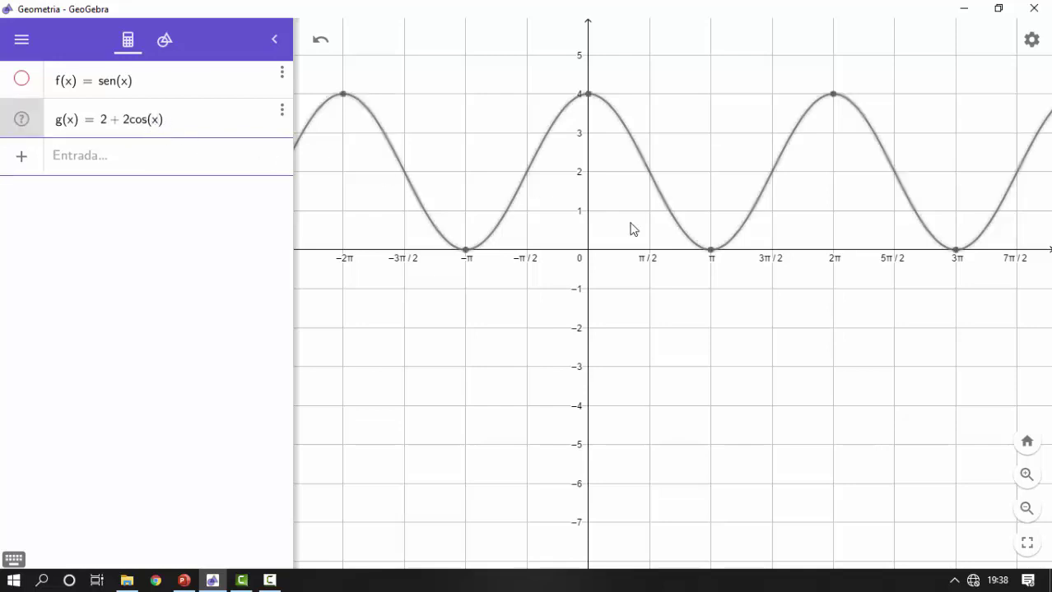
{"action": "type", "text": "5"}
{"action": "key", "text": "Return"}
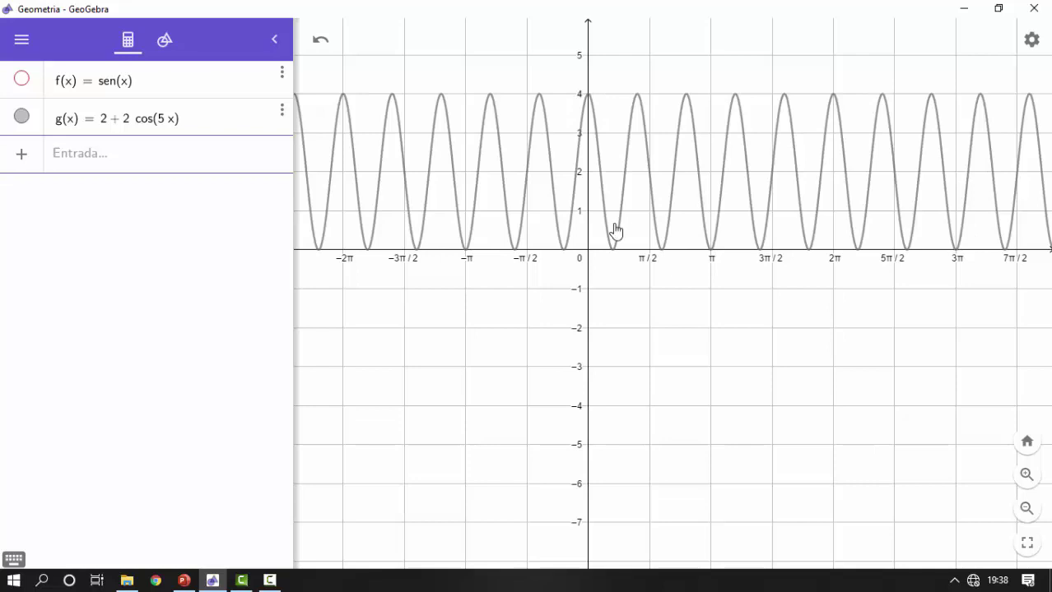
Make the constant term of g(x) negative, giving -2 + 2cos(5x), to translate the cosine curve downward.
{"action": "left_click", "coordinate": [103, 121]}
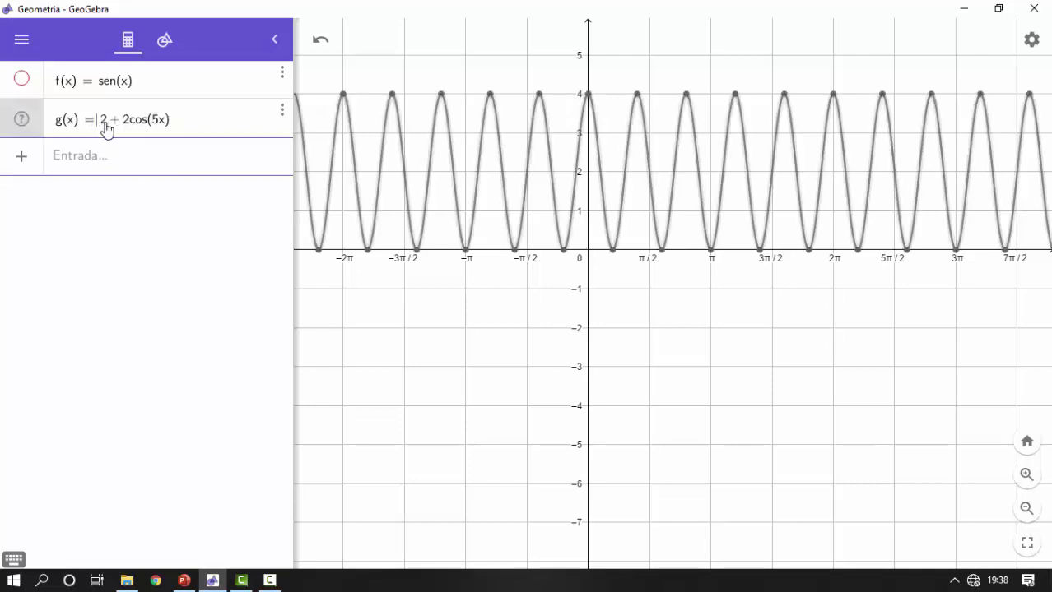
{"action": "type", "text": "-"}
{"action": "key", "text": "Return"}
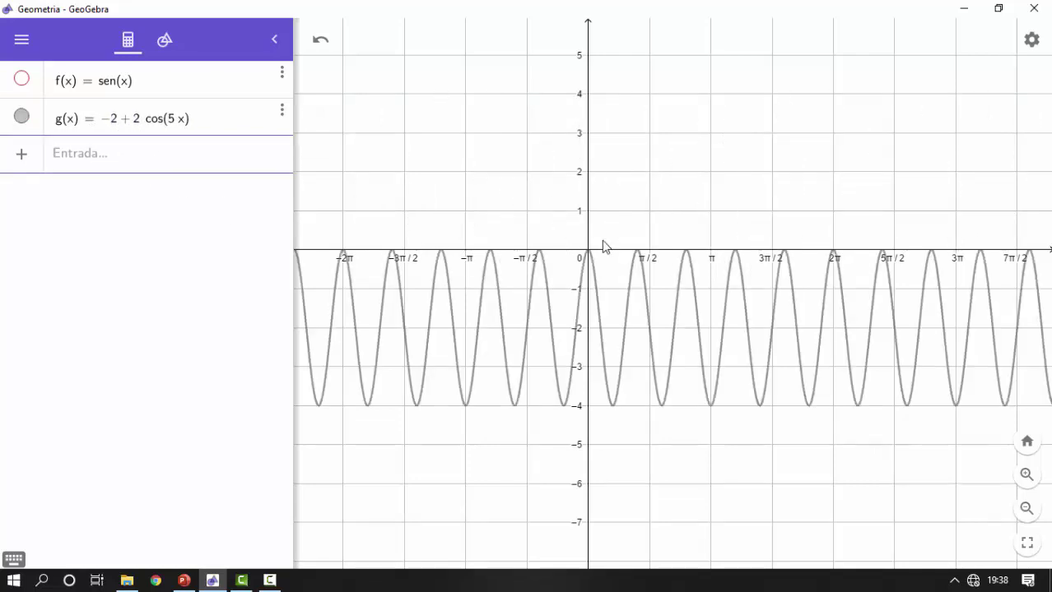
Subtract 4 inside the cosine of g(x), giving -2 + 2cos(5x - 4), to shift the curve horizontally.
{"action": "left_click", "coordinate": [183, 120]}
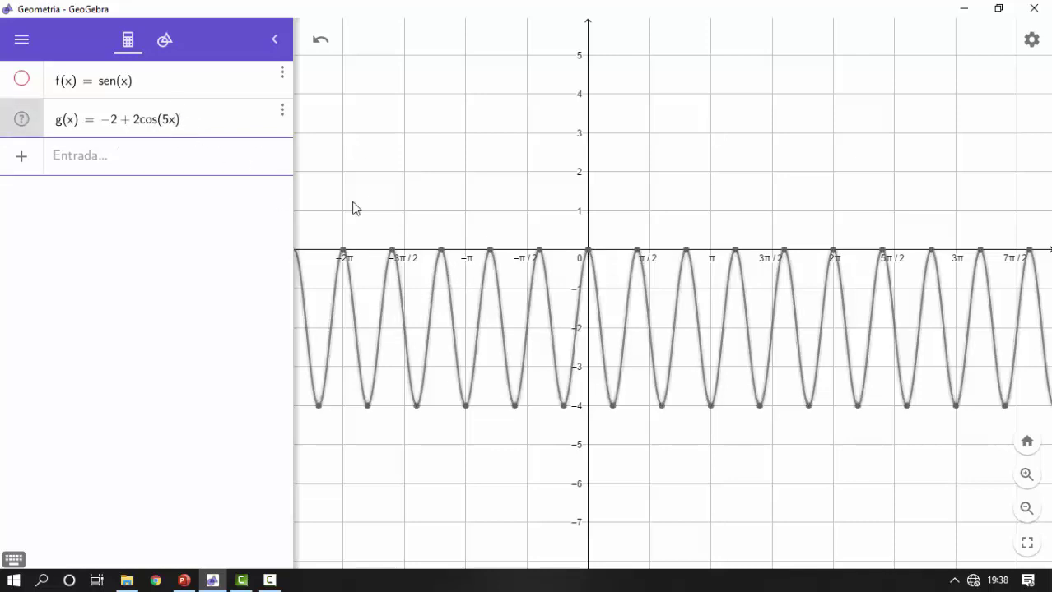
{"action": "type", "text": "-"}
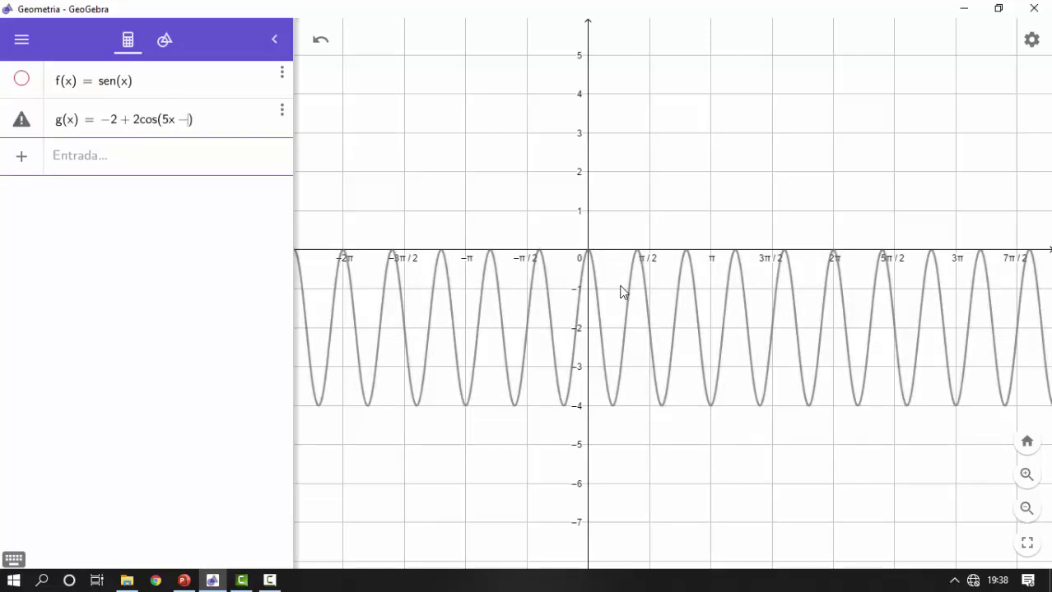
{"action": "type", "text": "4"}
{"action": "key", "text": "Return"}
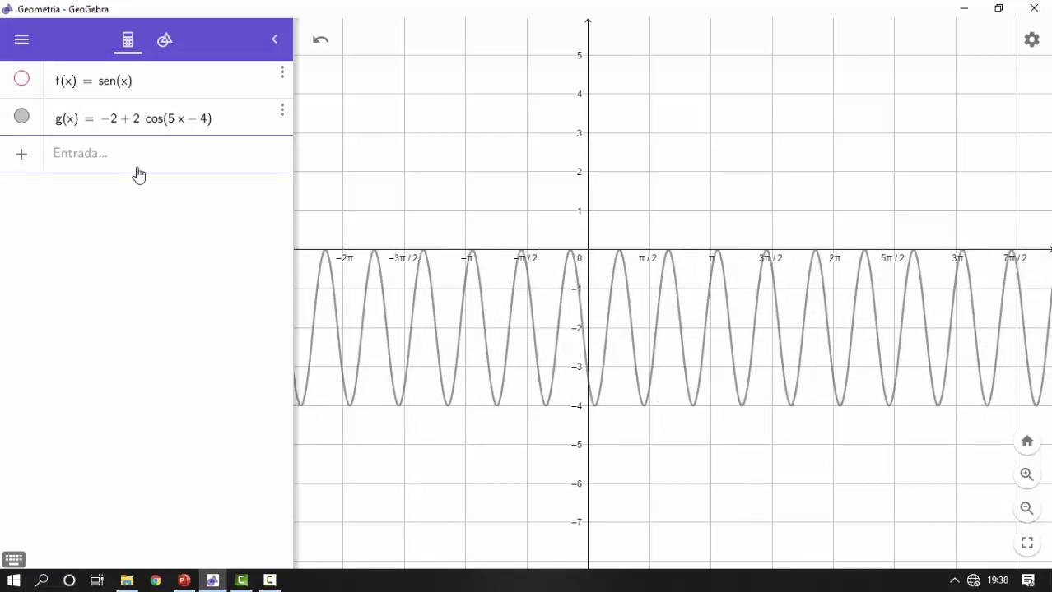
Open the expression of g(x) for editing near its cosine coefficient.
{"action": "left_click", "coordinate": [120, 133]}
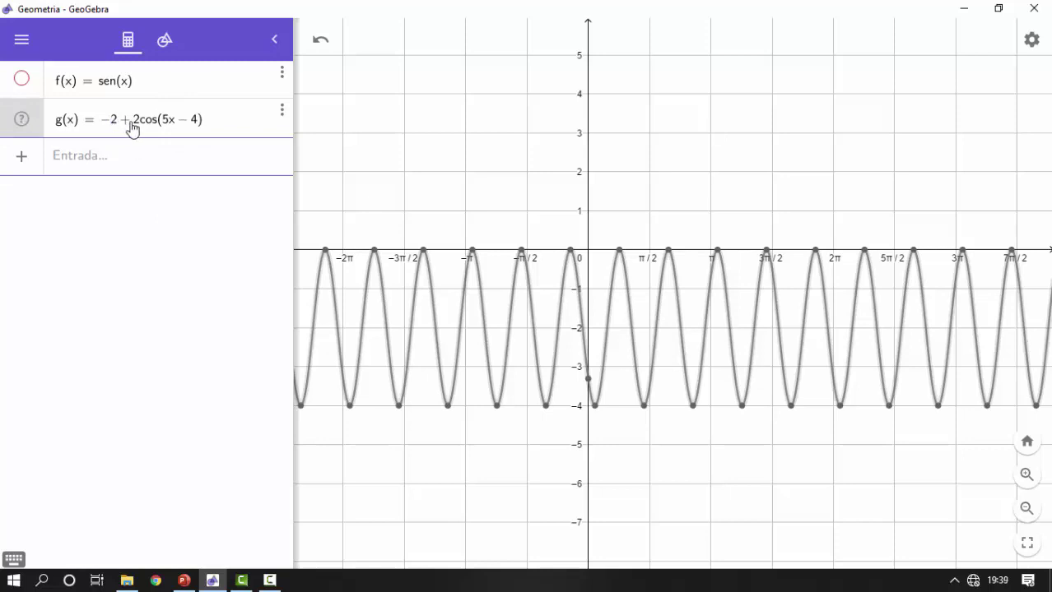